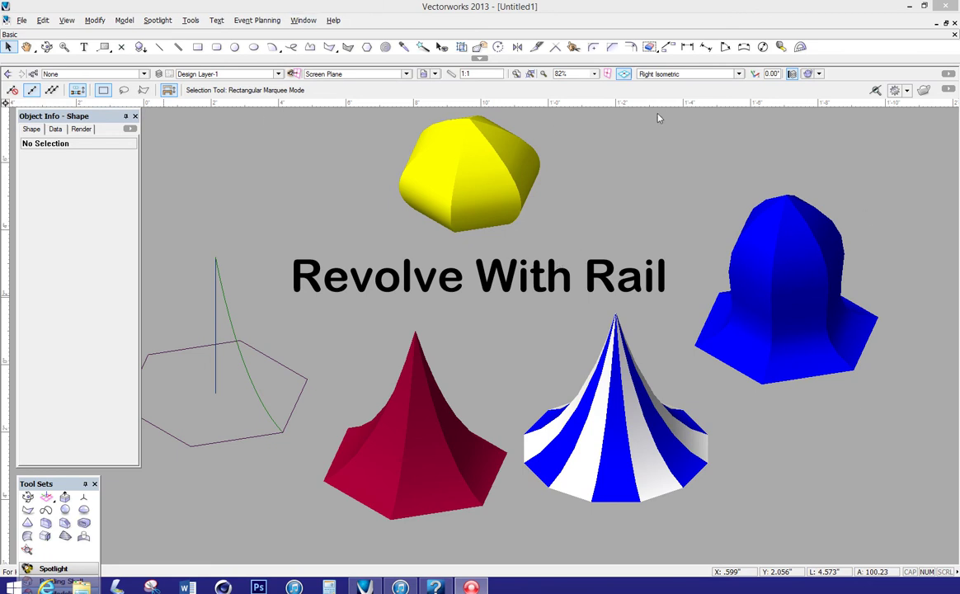
# Consult the Revolve with Rail help topic, then centre the hexagon, axis and curve in view
pyautogui.click(436, 587)
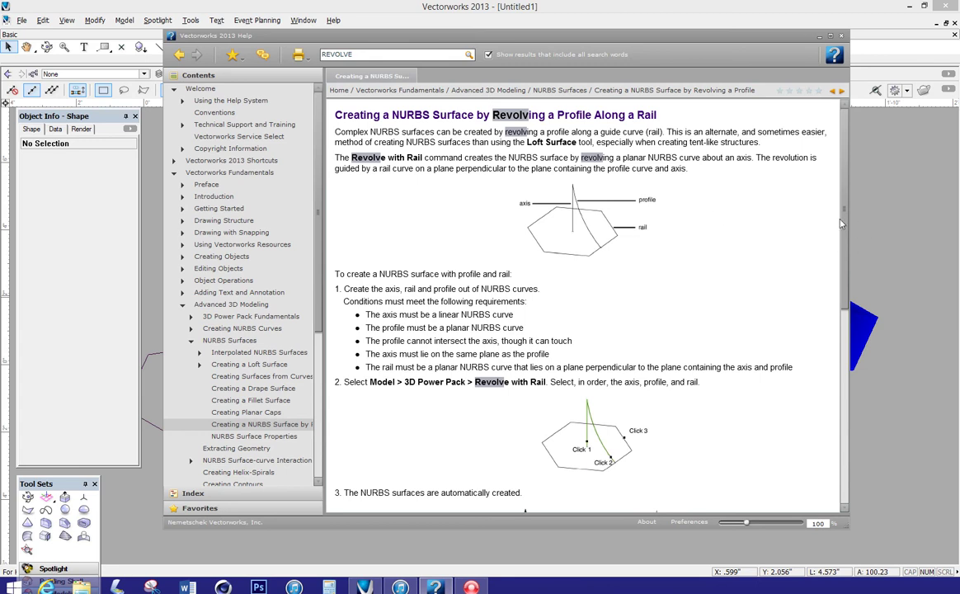
pyautogui.moveTo(842, 223)
pyautogui.mouseDown()
pyautogui.moveTo(845, 345)
pyautogui.moveTo(842, 224)
pyautogui.mouseUp()
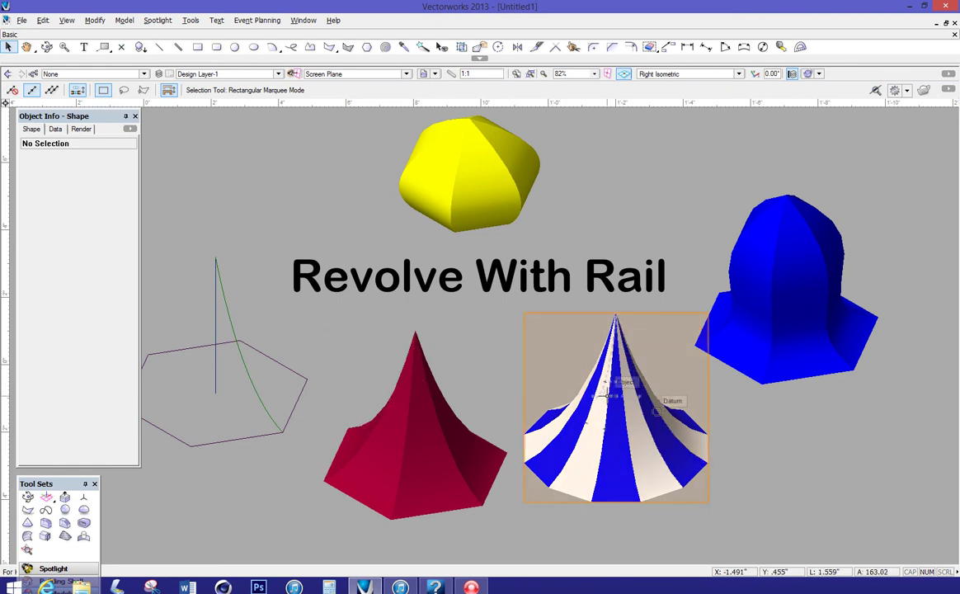
pyautogui.scroll(-2, 544, 363)
pyautogui.moveTo(299, 327); pyautogui.dragTo(411, 340, button='middle')
pyautogui.scroll(2, 387, 338)
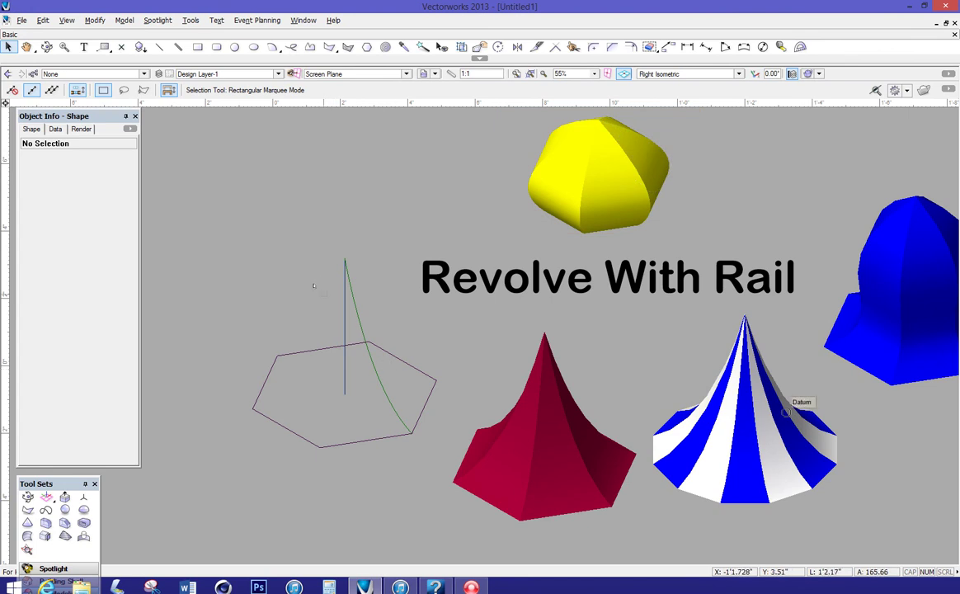
pyautogui.scroll(1, 289, 288)
pyautogui.moveTo(290, 288); pyautogui.dragTo(332, 225, button='middle')
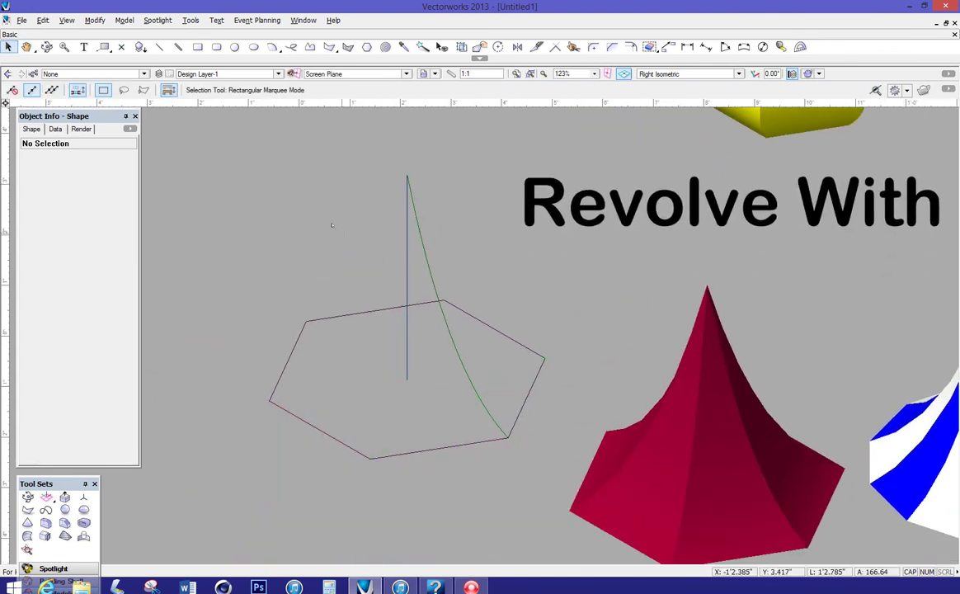
# Switch all models to Wireframe with Ctrl+Shift+W and select the vertical axis line
pyautogui.hotkey('ctrl', 'shift', 'w')
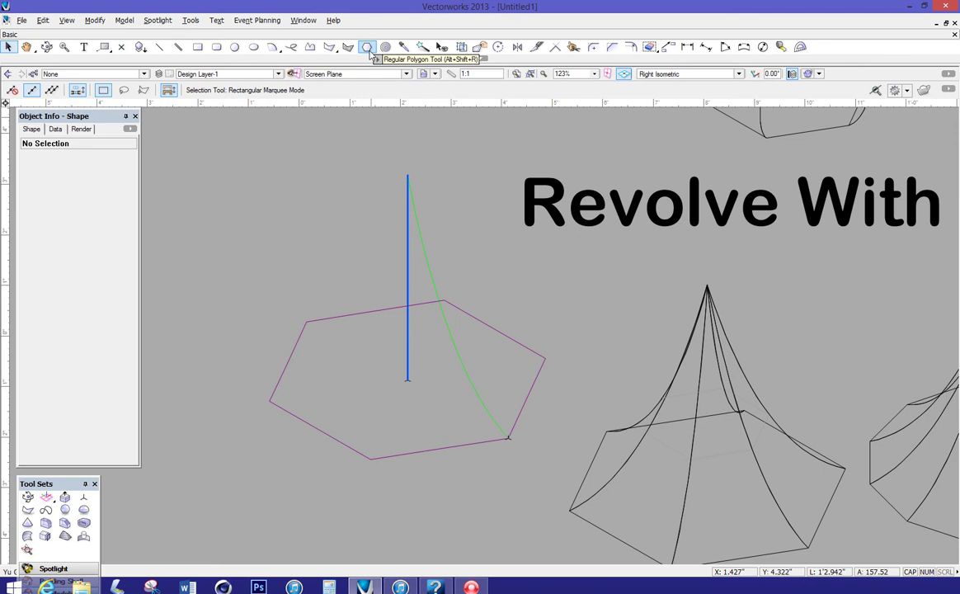
pyautogui.click(408, 254)
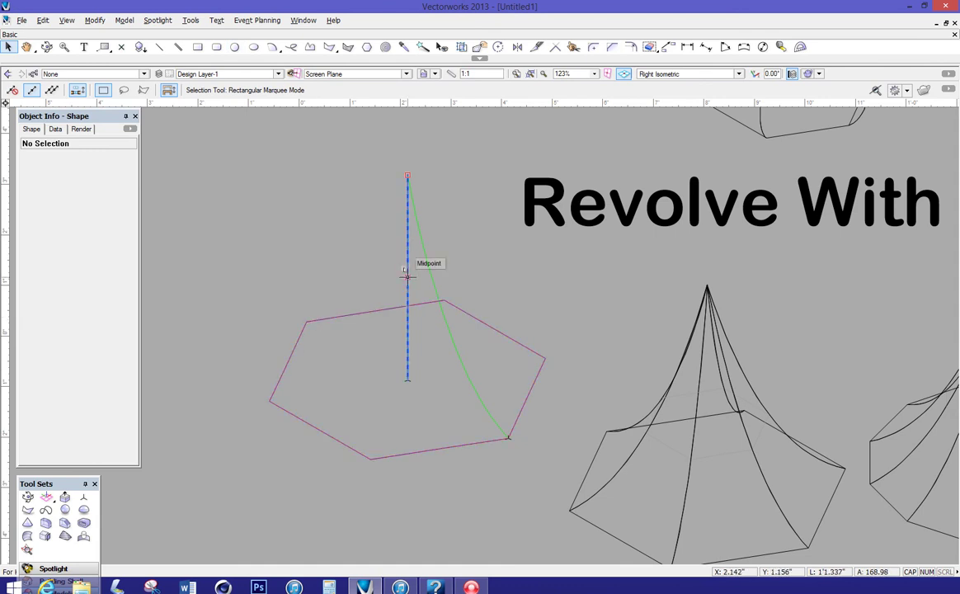
pyautogui.click(339, 316)
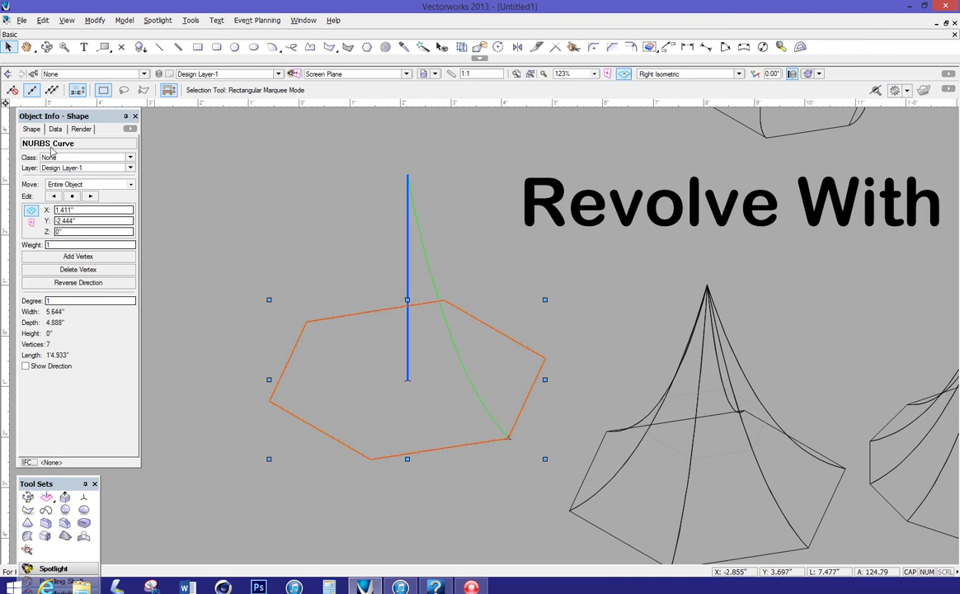
pyautogui.click(406, 256)
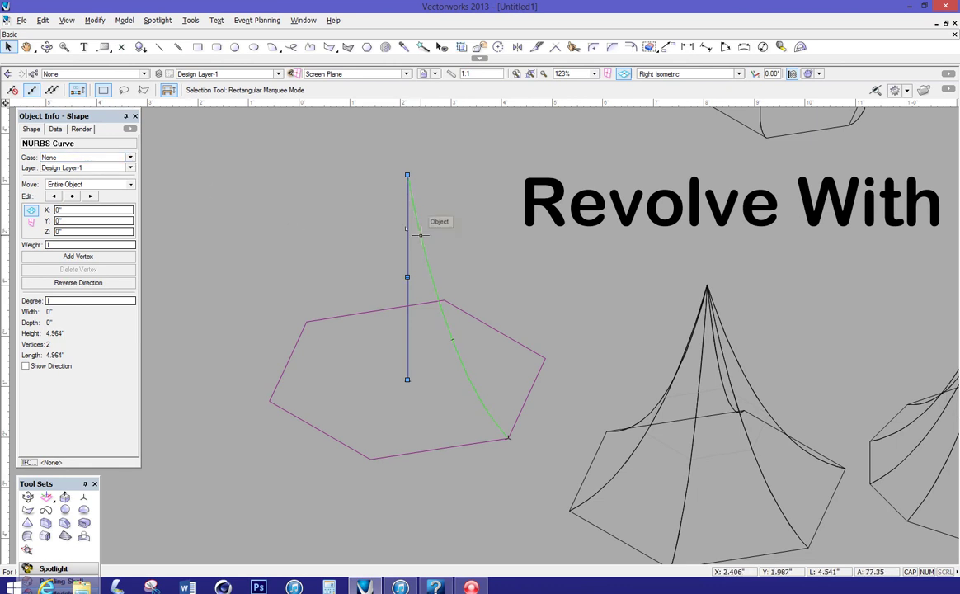
pyautogui.click(94, 20)
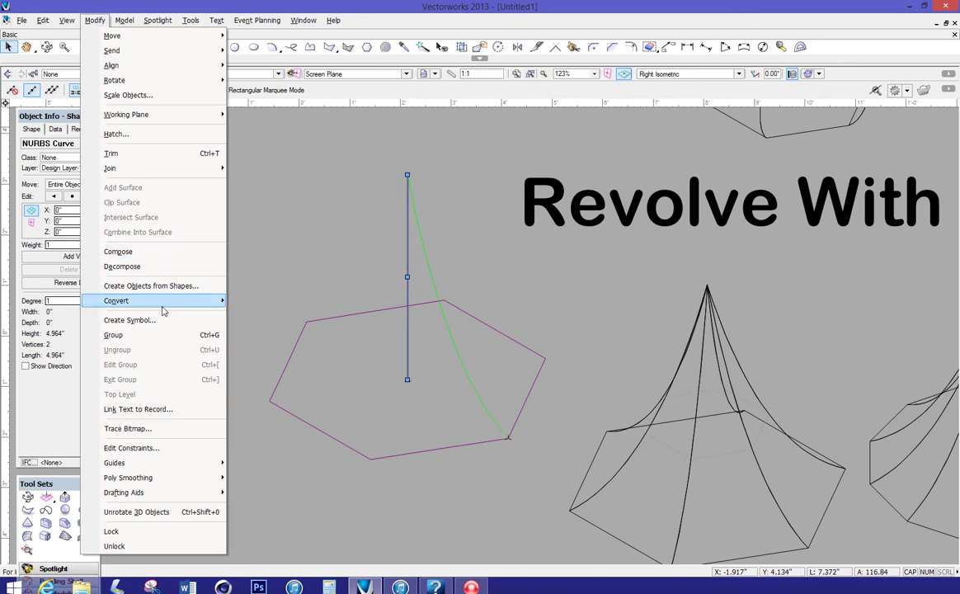
pyautogui.moveTo(184, 309)
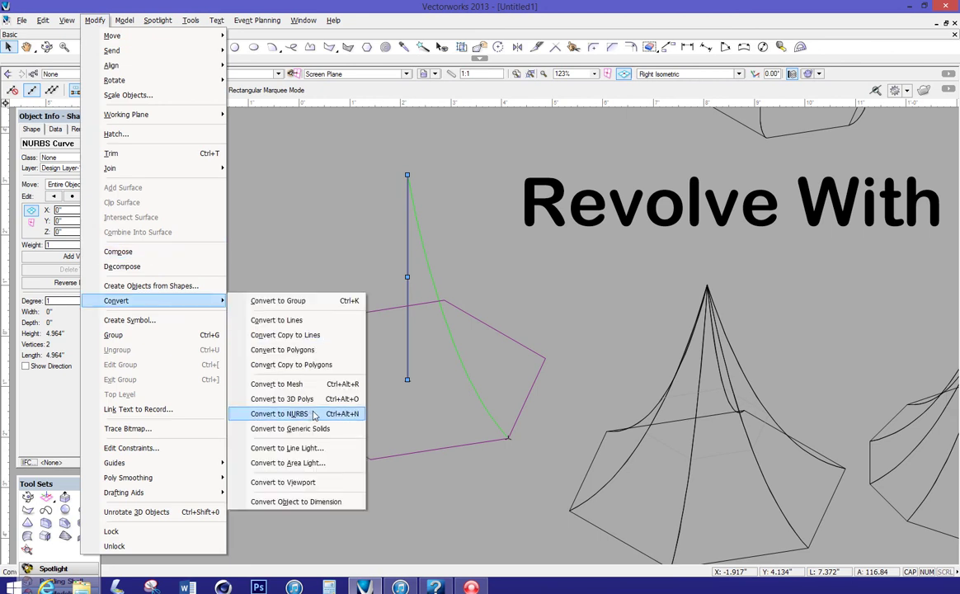
pyautogui.click(286, 209)
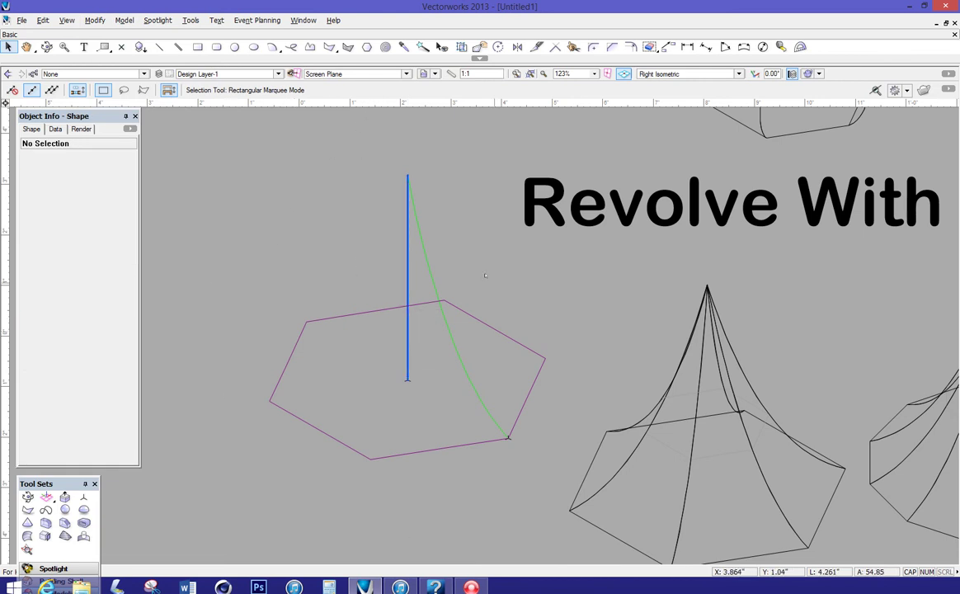
# Select the green profile curve, view it in Top/Plan zoomed on the hexagon, then deselect
pyautogui.click(425, 249)
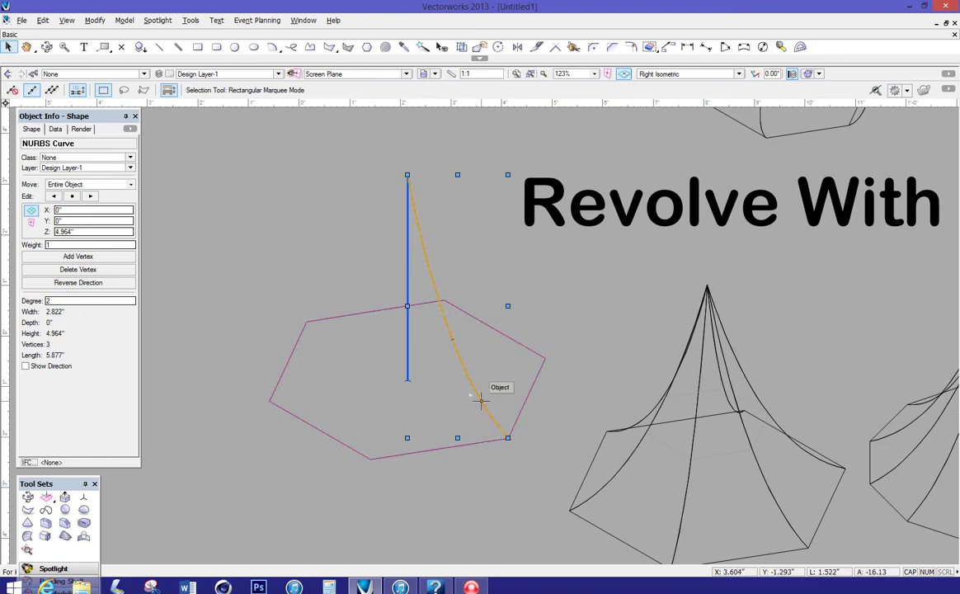
pyautogui.press('F5')
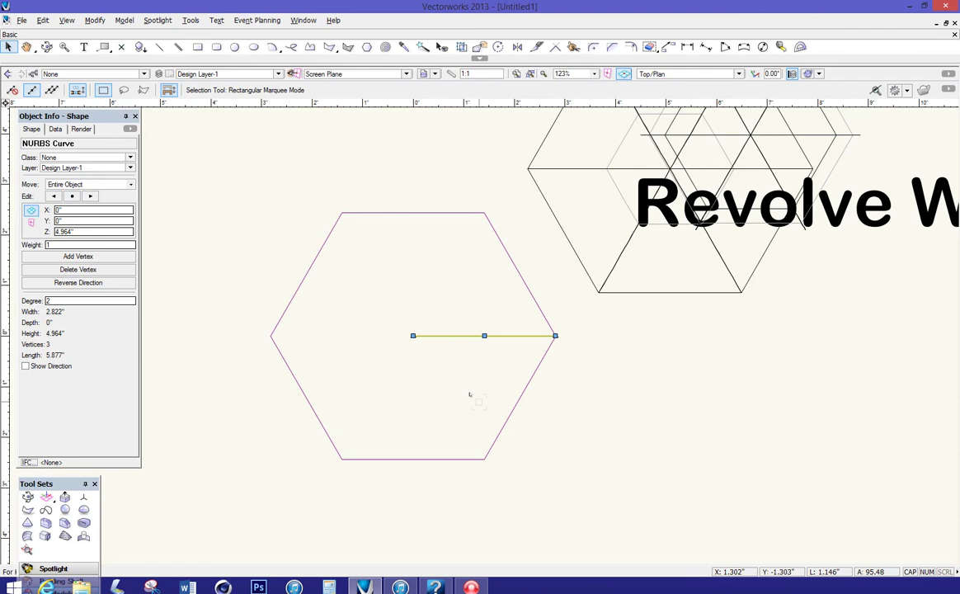
pyautogui.scroll(2, 471, 395)
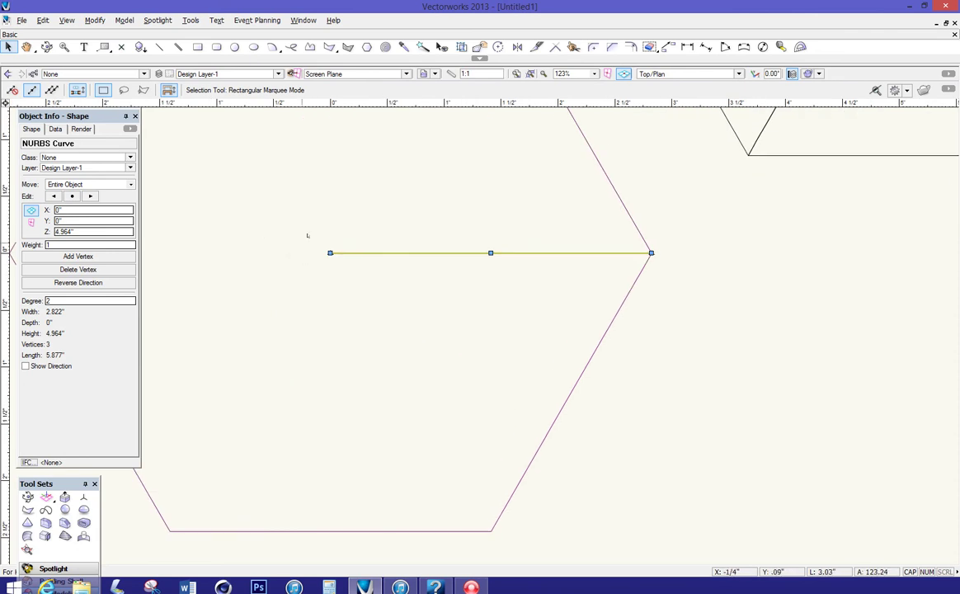
pyautogui.click(681, 279)
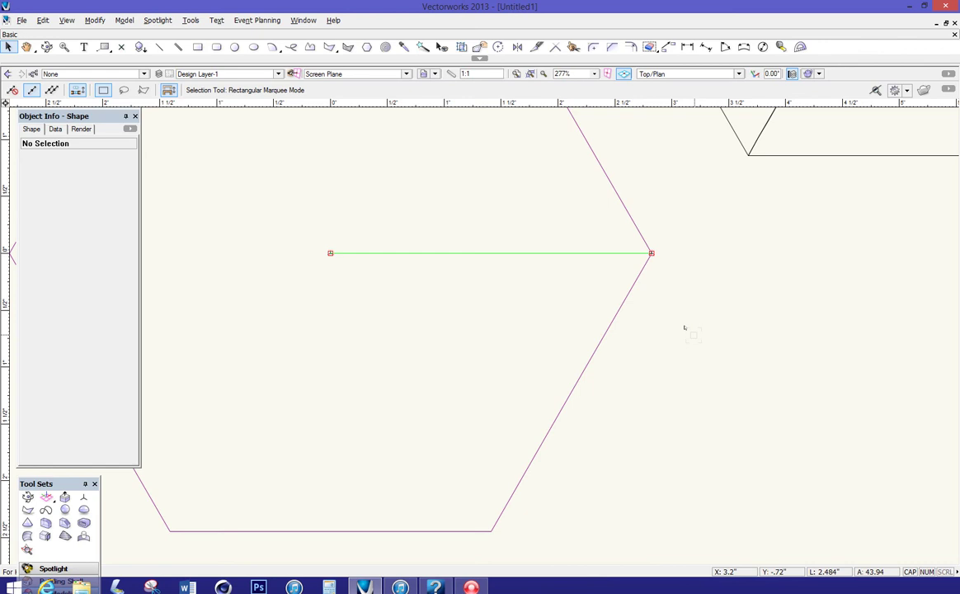
# Inspect the profile curve in Front view around its top end, then return to Right Isometric
pyautogui.click(357, 253)
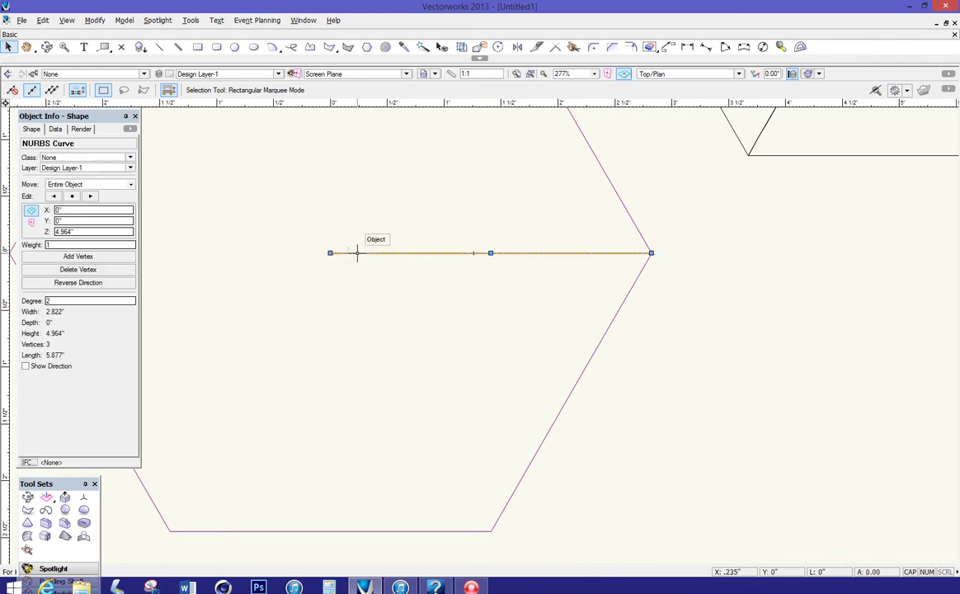
pyautogui.press('KP_2')
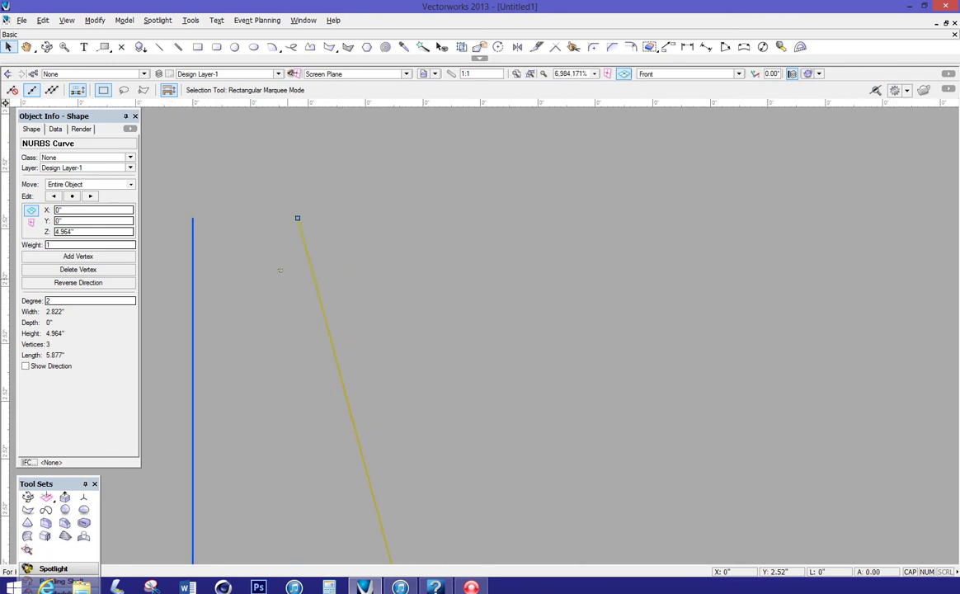
pyautogui.press('Escape')
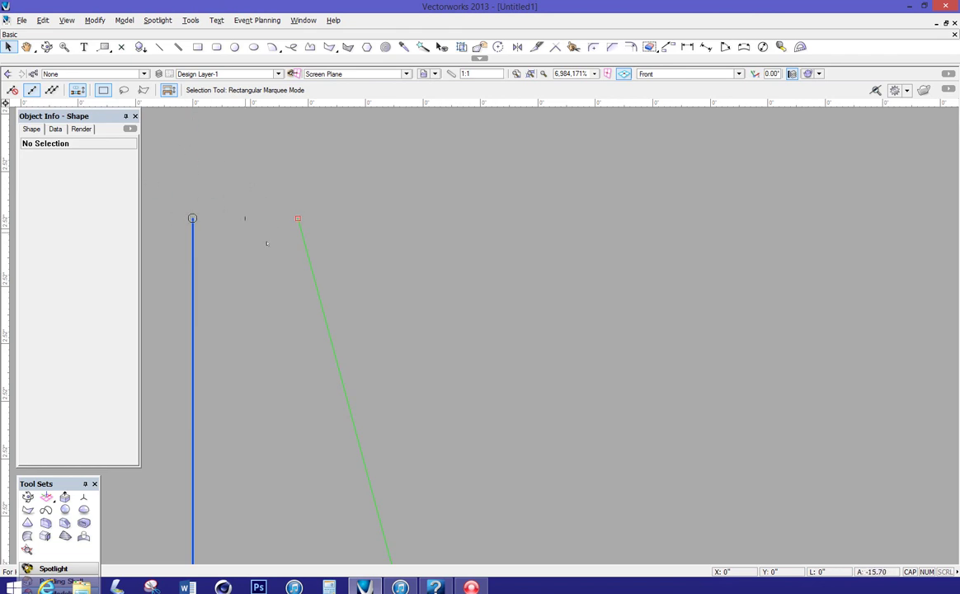
pyautogui.keyDown('ctrl'); pyautogui.moveTo(273, 248); pyautogui.dragTo(378, 263, button='middle'); pyautogui.keyUp('ctrl')
pyautogui.scroll(-10, 378, 263)
pyautogui.moveTo(400, 396); pyautogui.dragTo(336, 336, button='middle')
pyautogui.scroll(4, 336, 335)
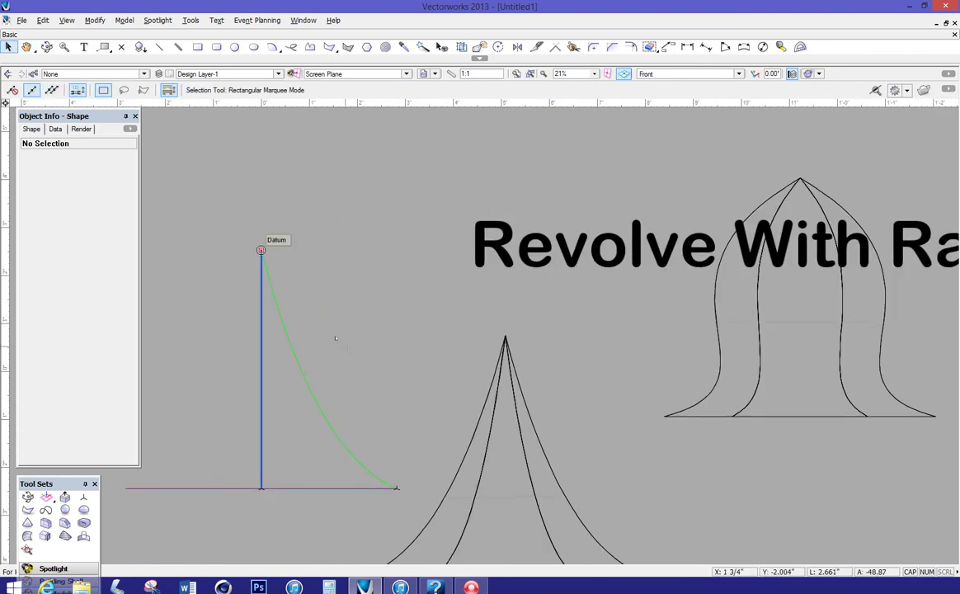
pyautogui.press('KP_3')
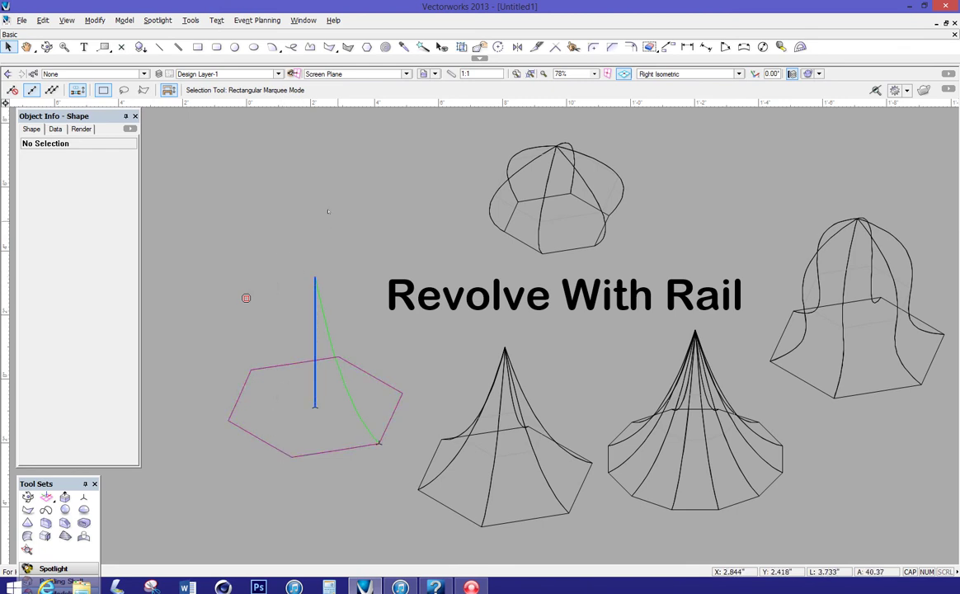
# Revolve the green profile about the vertical axis along the hexagon rail using Revolve with Rail
pyautogui.scroll(3, 393, 318)
pyautogui.moveTo(365, 332); pyautogui.dragTo(503, 261, button='middle')
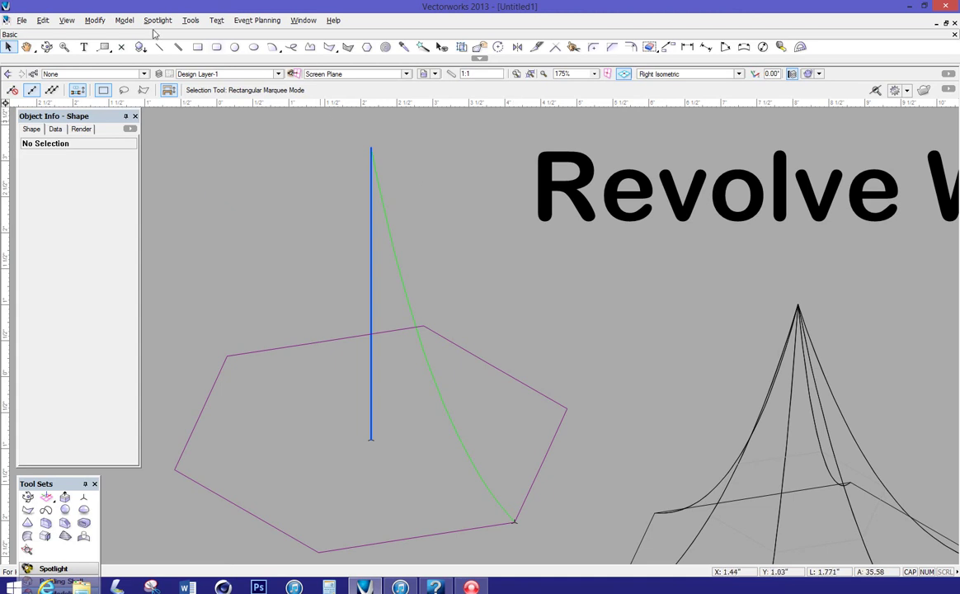
pyautogui.click(125, 20)
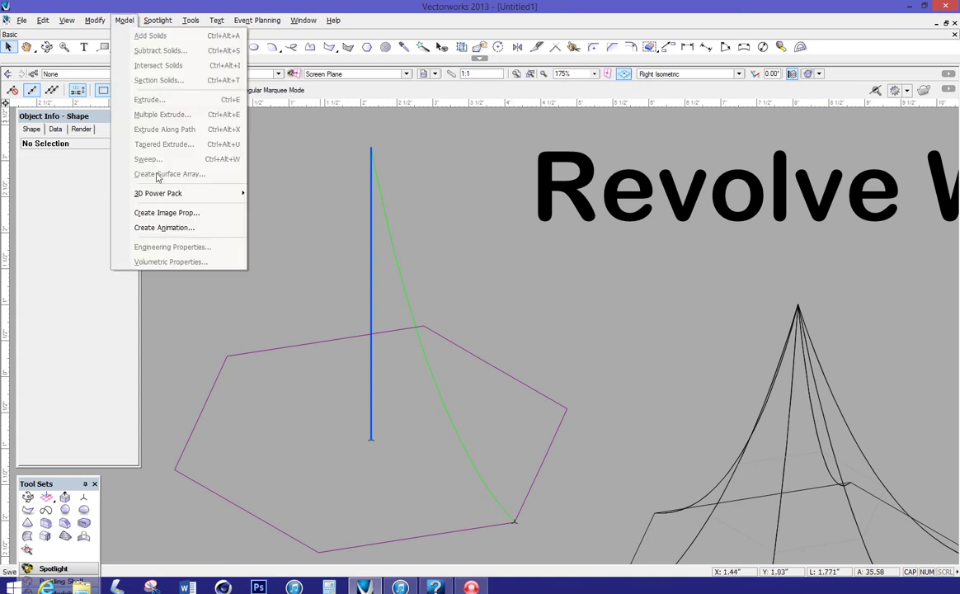
pyautogui.moveTo(164, 193)
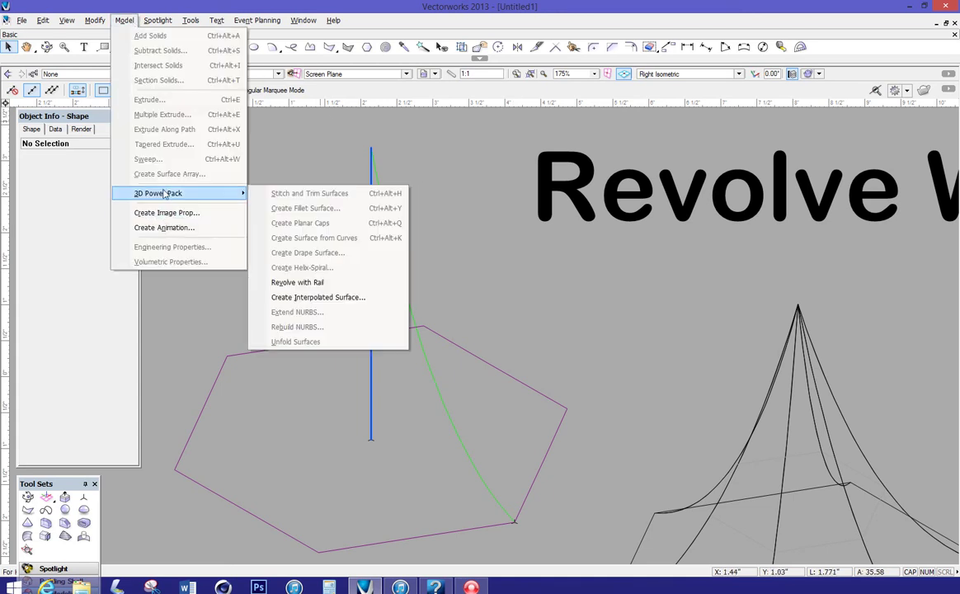
pyautogui.click(297, 282)
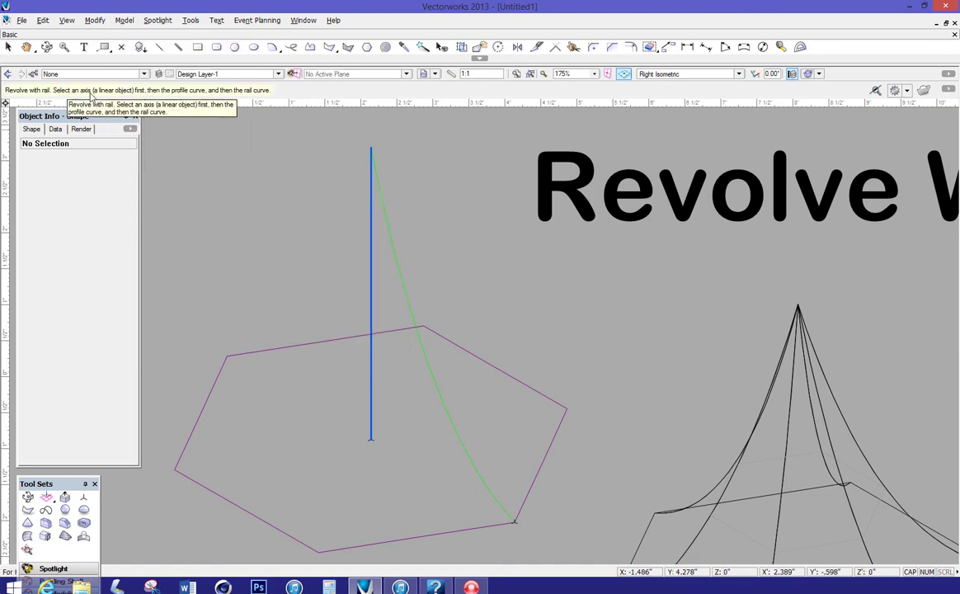
pyautogui.click(363, 268)
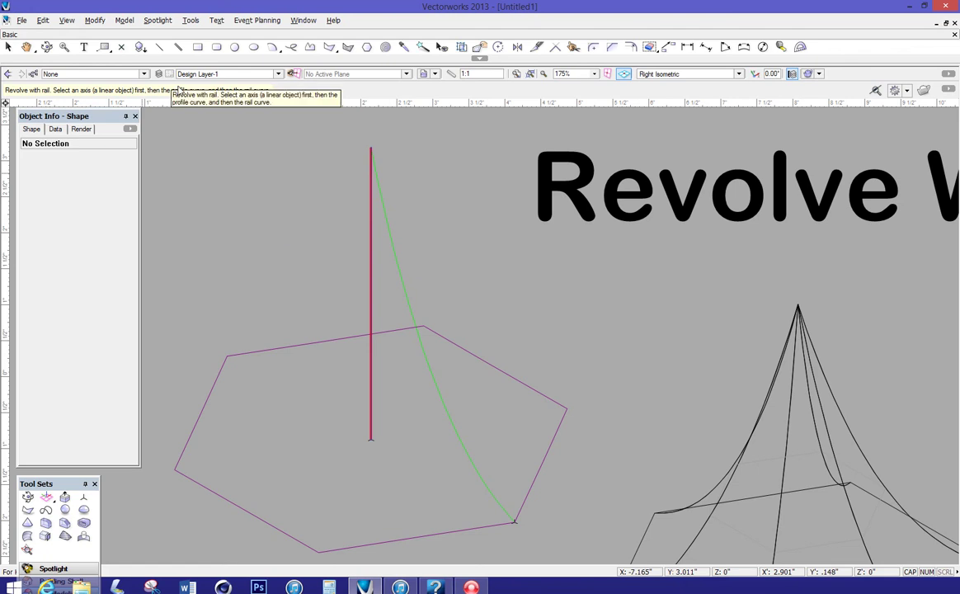
pyautogui.click(406, 269)
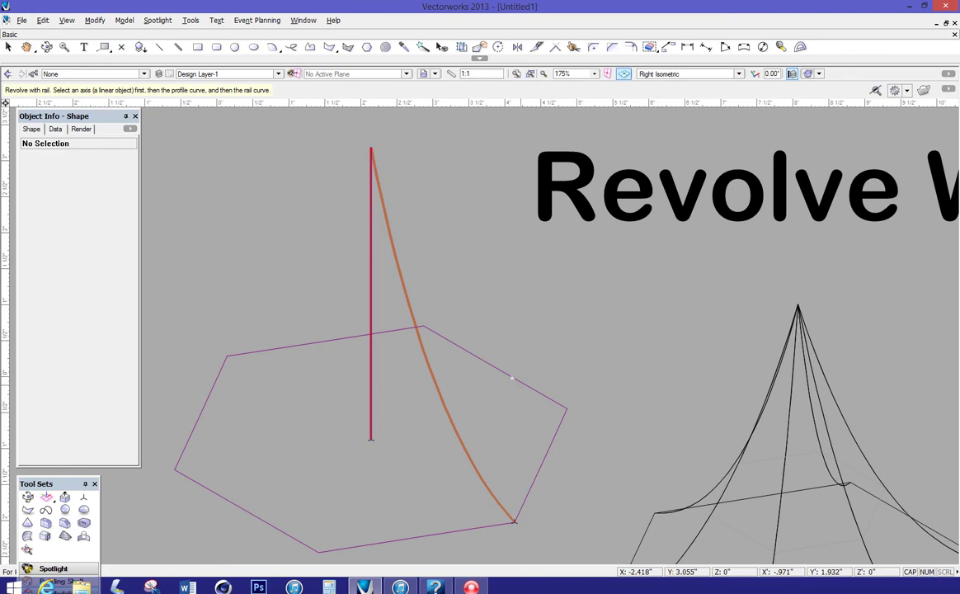
pyautogui.click(512, 377)
# Return to shaded display, reframe all revolved shapes, and select the white six-sided tent
pyautogui.scroll(-4, 536, 363)
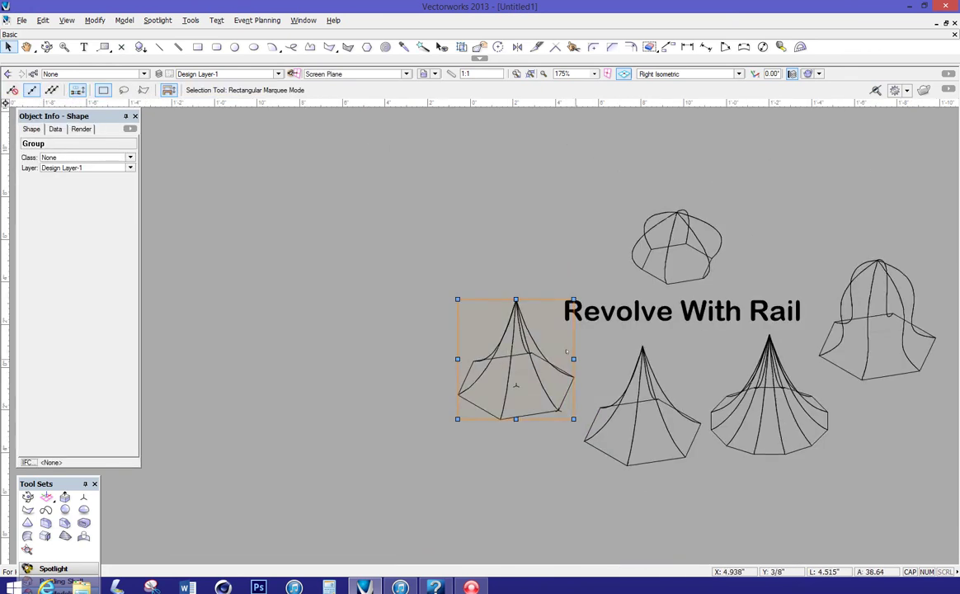
pyautogui.hotkey('ctrl', 'shift', 'g')
pyautogui.scroll(4, 605, 352)
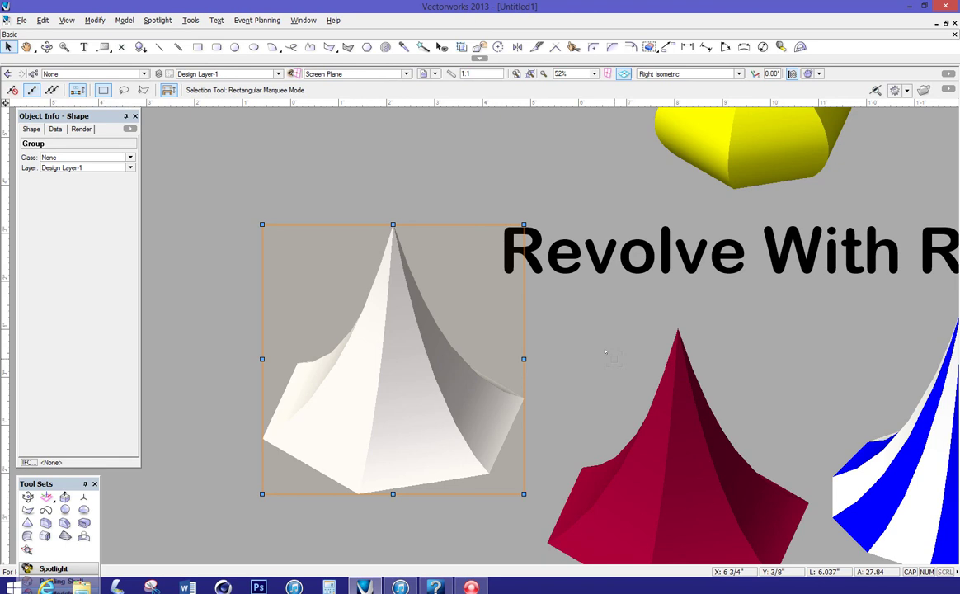
pyautogui.click(539, 344)
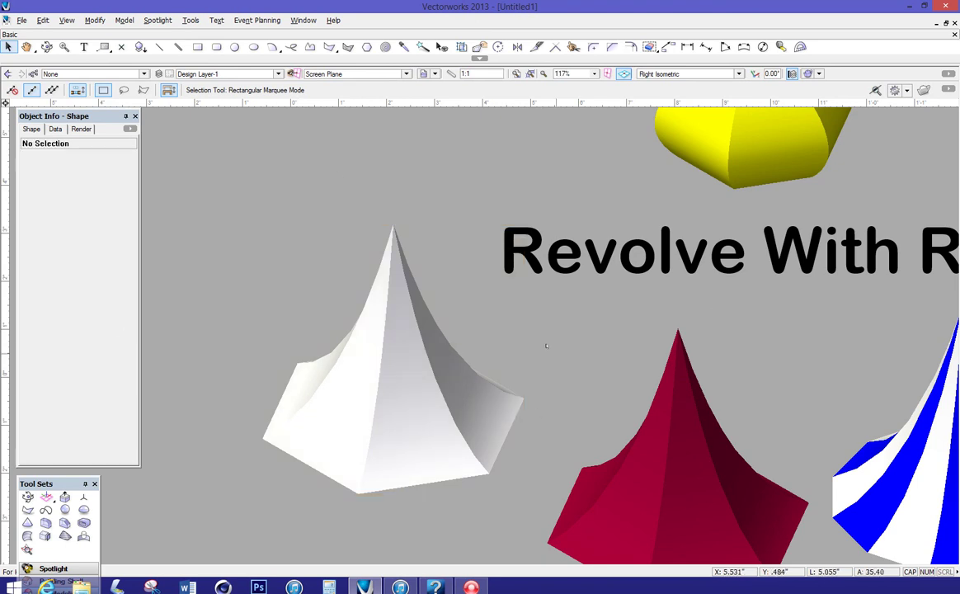
pyautogui.scroll(-2, 538, 344)
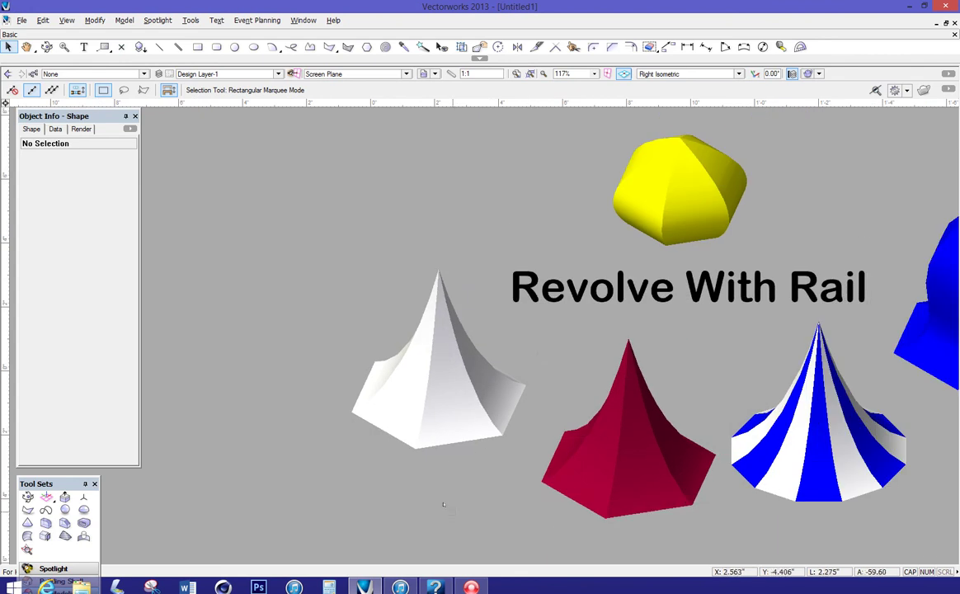
pyautogui.press('space')
pyautogui.moveTo(443, 493); pyautogui.dragTo(263, 337)
pyautogui.scroll(4, 439, 318)
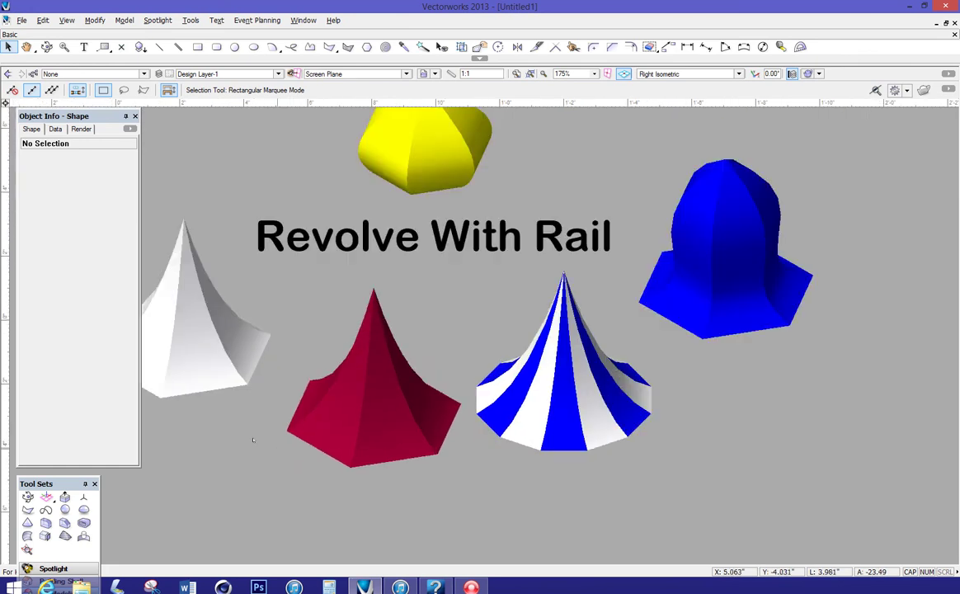
pyautogui.moveTo(253, 440); pyautogui.dragTo(370, 437, button='middle')
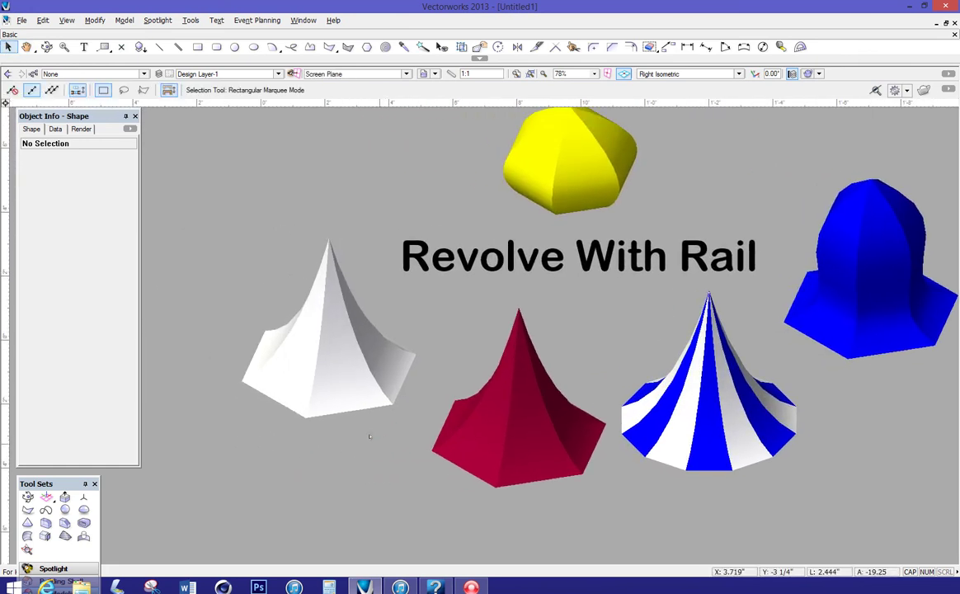
pyautogui.click(323, 288)
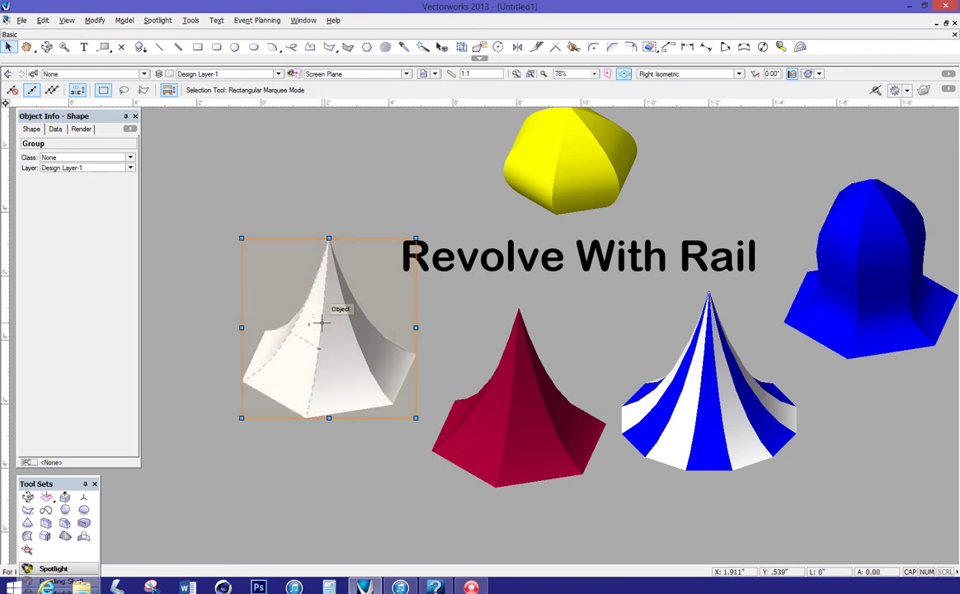
# Enter the white tent group and delete its selected front panel
pyautogui.doubleClick(321, 323)
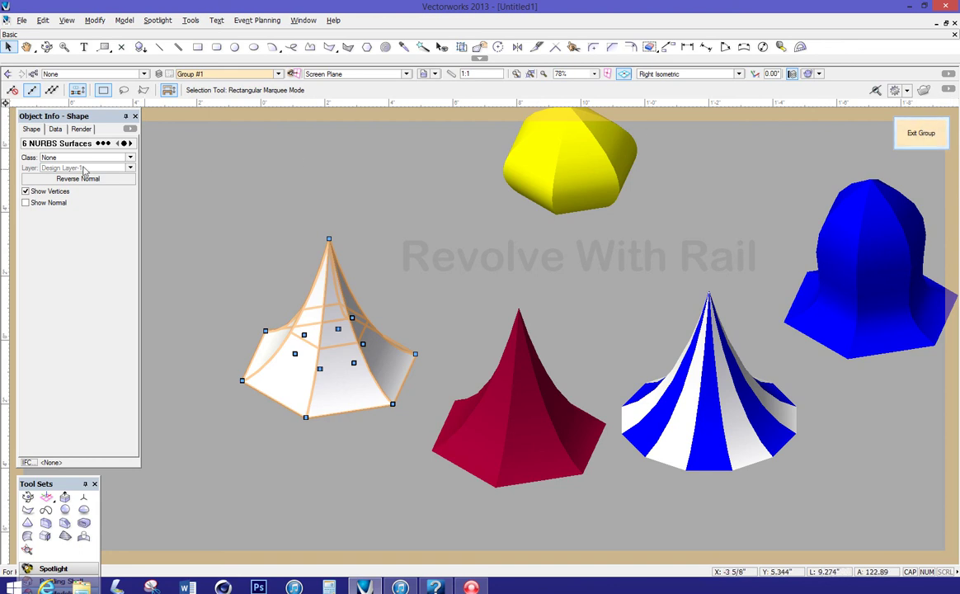
pyautogui.click(212, 277)
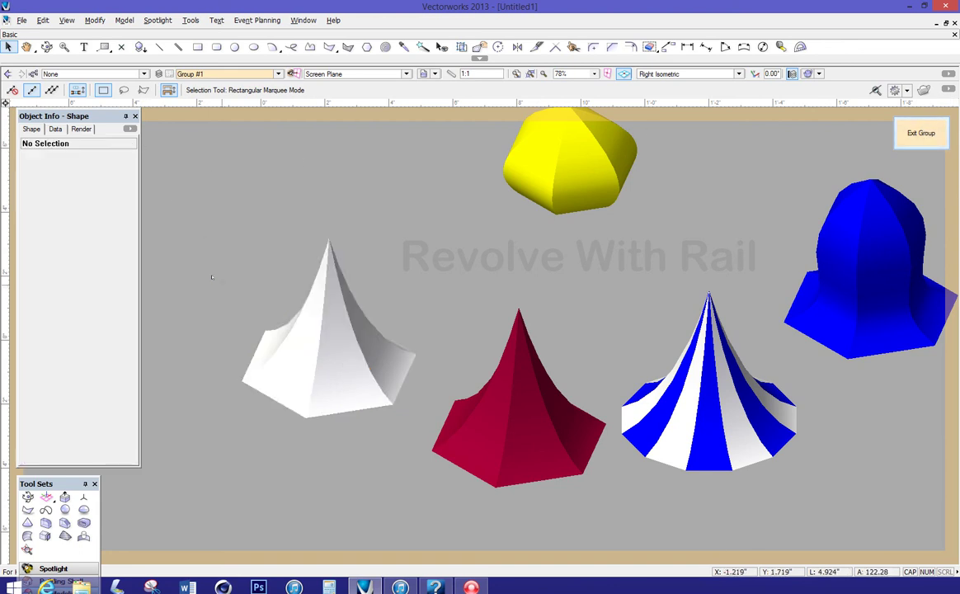
pyautogui.click(283, 404)
pyautogui.scroll(5, 279, 405)
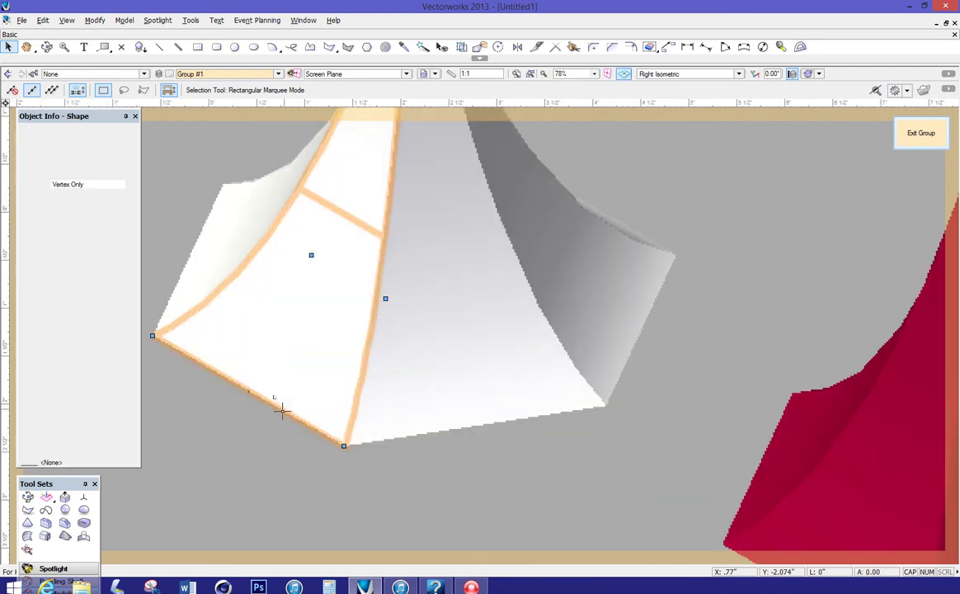
pyautogui.press('Delete')
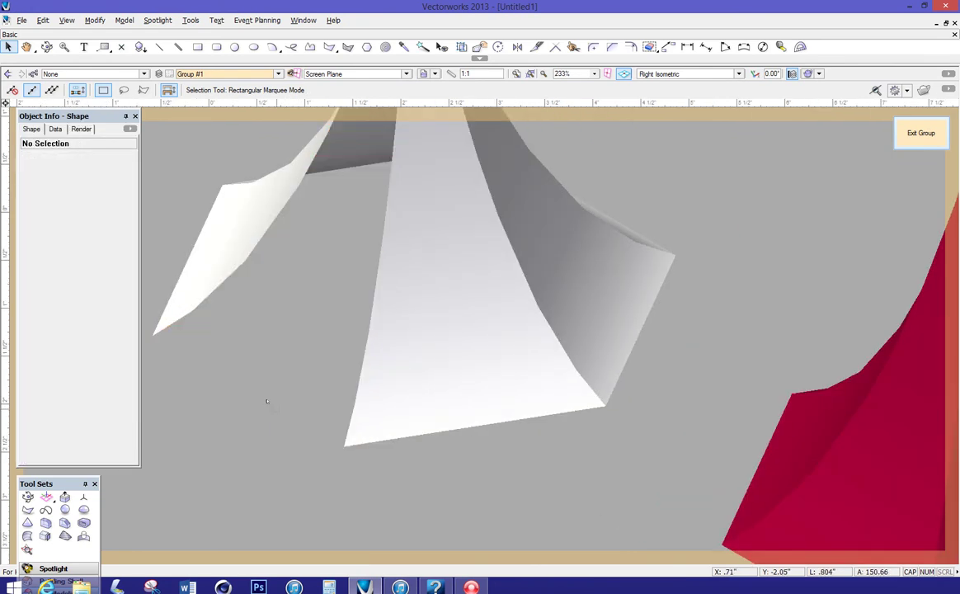
# Select a front panel of the white tent and drag it up and to the left
pyautogui.scroll(-5, 263, 406)
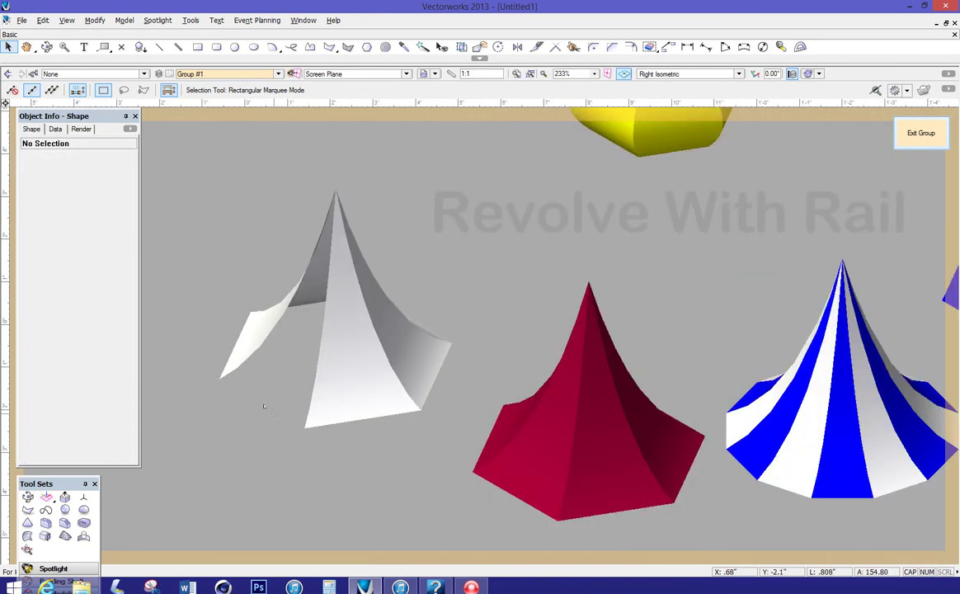
pyautogui.scroll(4, 277, 405)
pyautogui.click(277, 406)
pyautogui.scroll(-8, 277, 405)
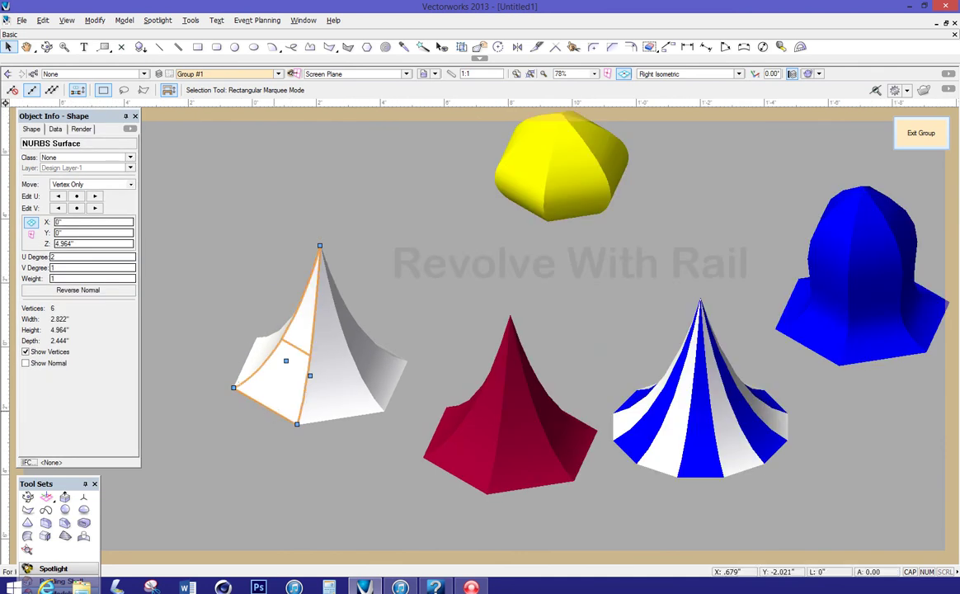
pyautogui.moveTo(233, 369); pyautogui.dragTo(221, 293)
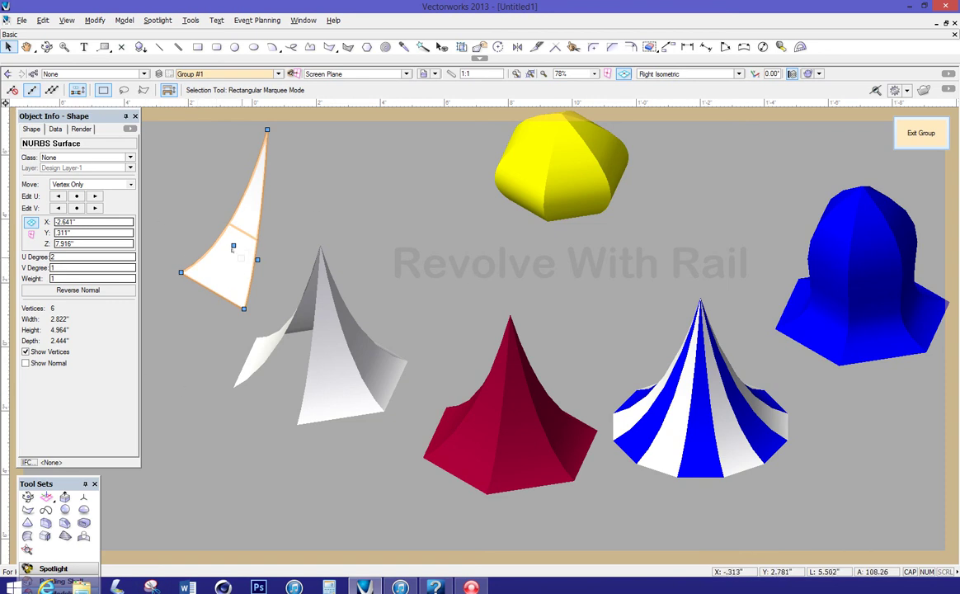
# Drag the detached panel back, snapping its top vertex onto the tent's apex
pyautogui.moveTo(234, 248); pyautogui.dragTo(285, 361)
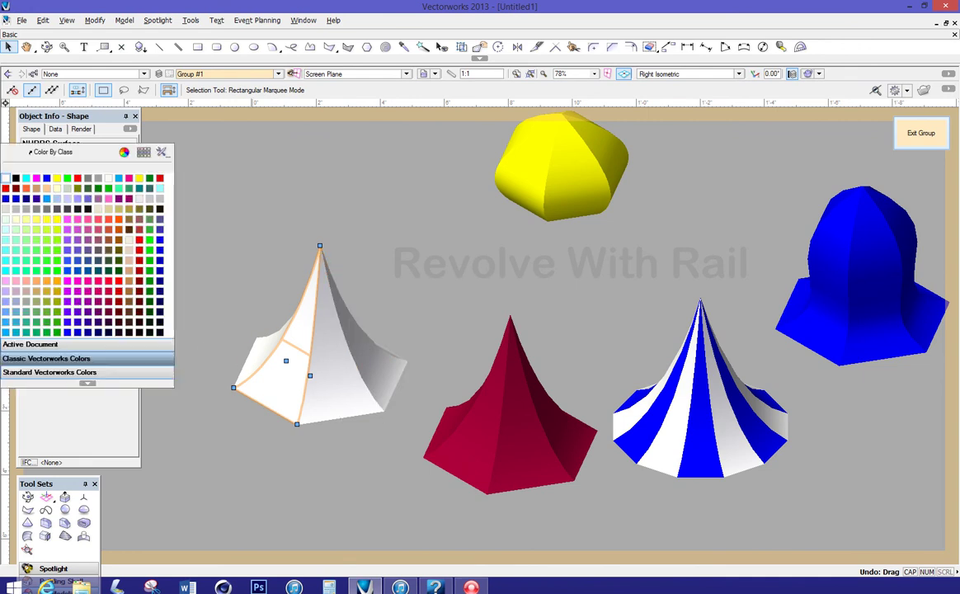
# Fill the selected front panel with magenta from the Attributes palette, then deselect it
pyautogui.click(69, 254)
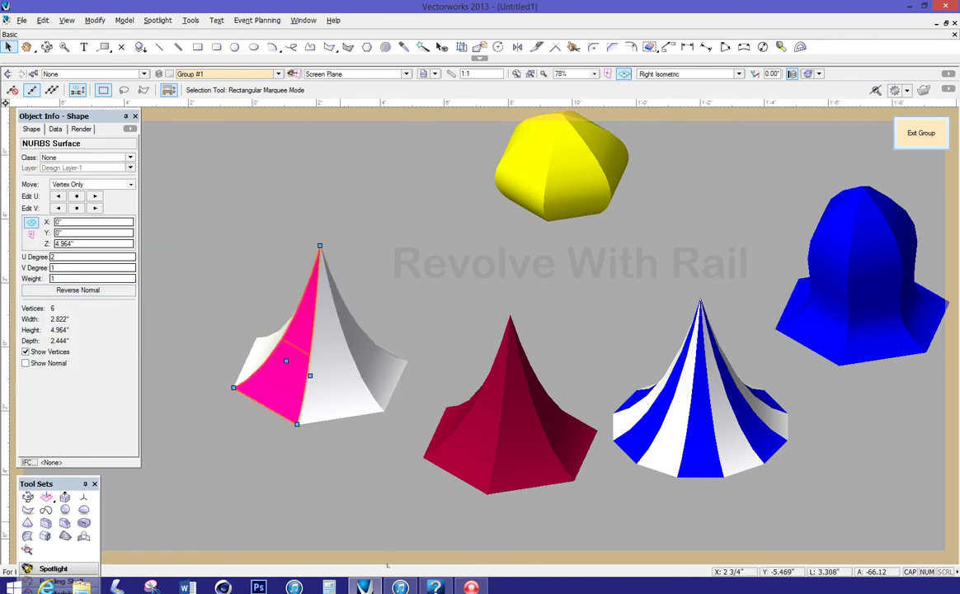
pyautogui.click(300, 457)
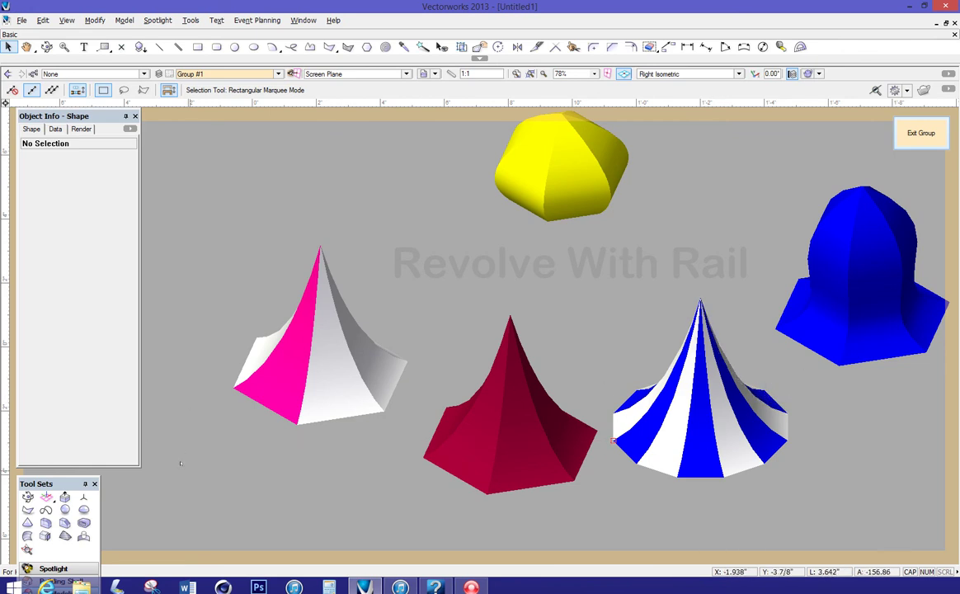
# Select the pink panel with the Reshape tool in Working Plane Constrain Mode
pyautogui.click(272, 363)
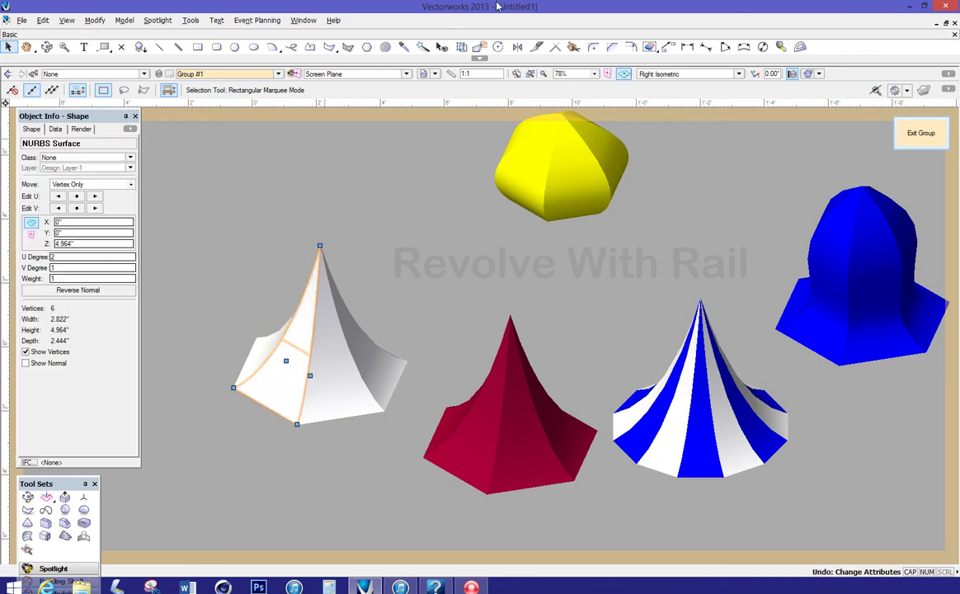
pyautogui.click(483, 50)
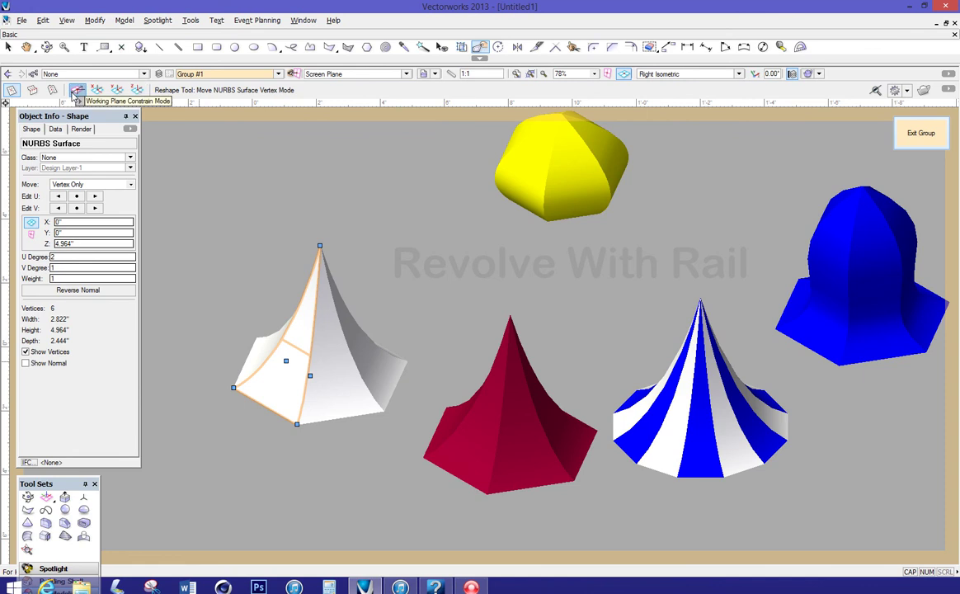
pyautogui.click(77, 91)
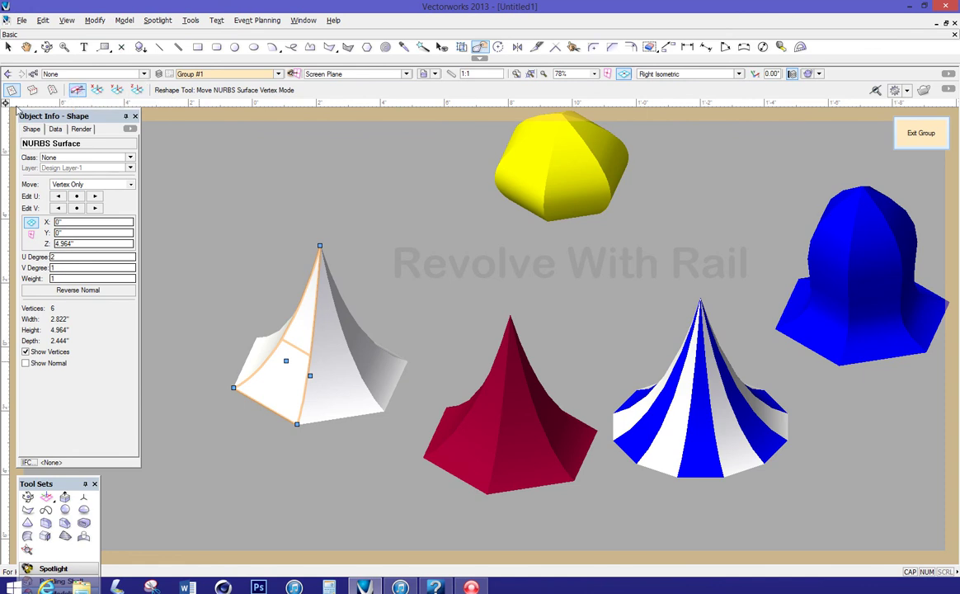
# Trial-drag a bottom corner of the pink panel, then undo the move
pyautogui.scroll(5, 340, 418)
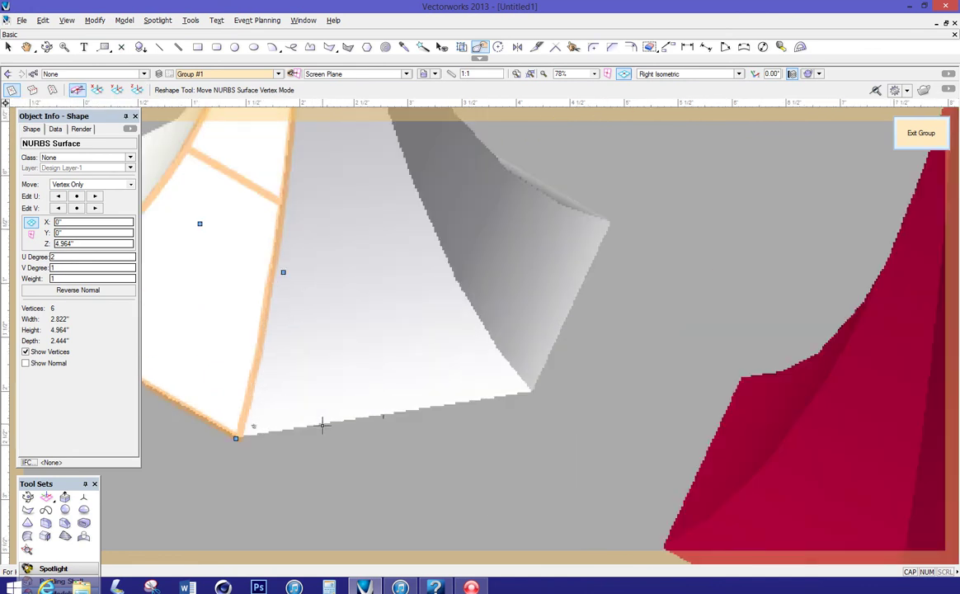
pyautogui.moveTo(235, 435); pyautogui.dragTo(408, 442, button='middle')
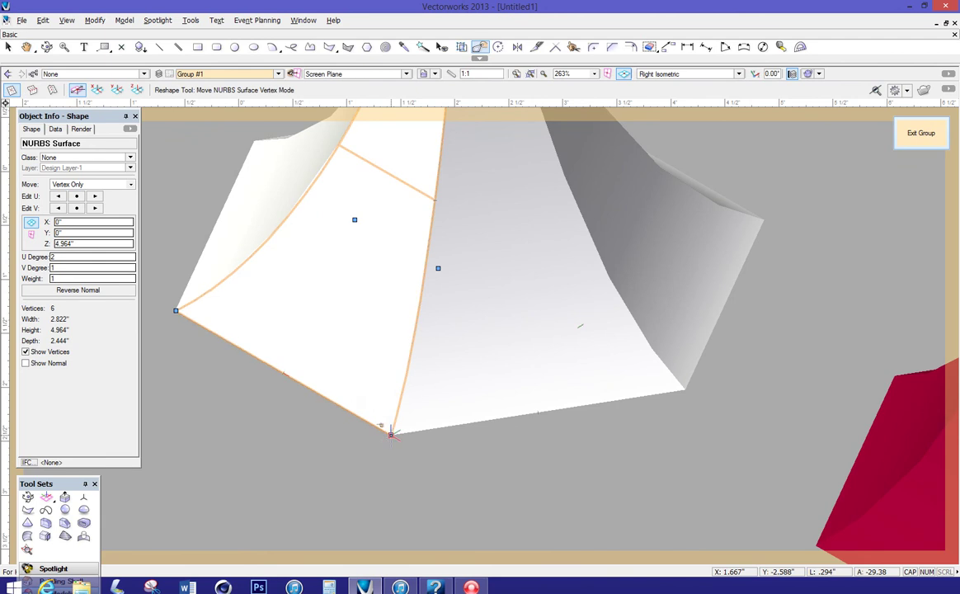
pyautogui.moveTo(383, 425); pyautogui.dragTo(282, 306)
pyautogui.scroll(-3, 282, 306)
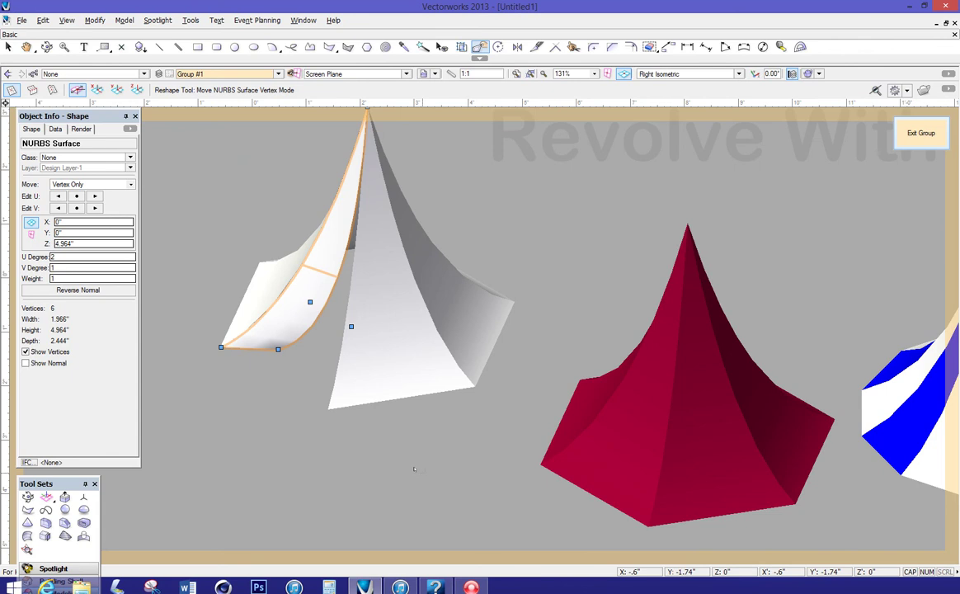
pyautogui.scroll(-2, 417, 470)
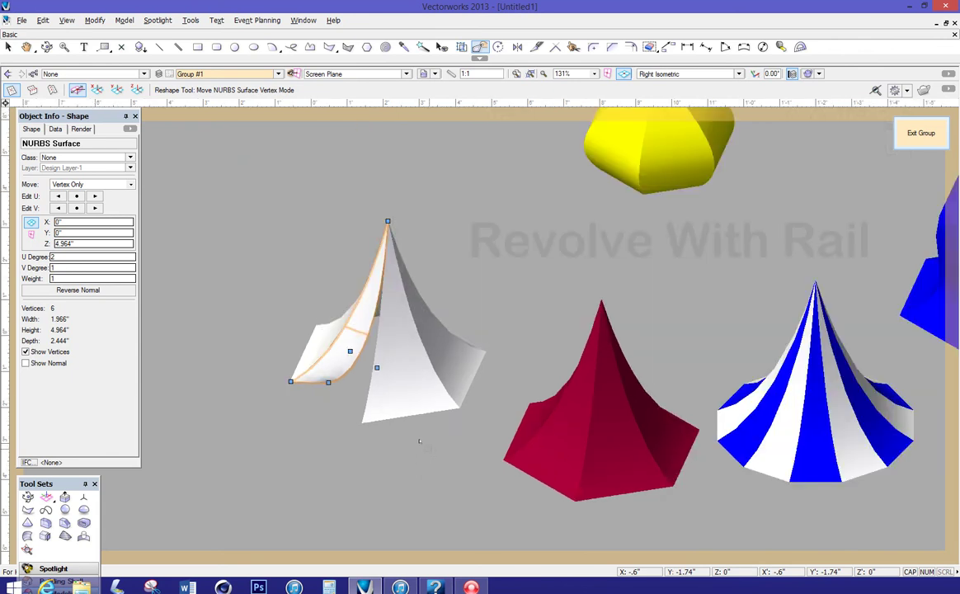
pyautogui.hotkey('ctrl', 'z')
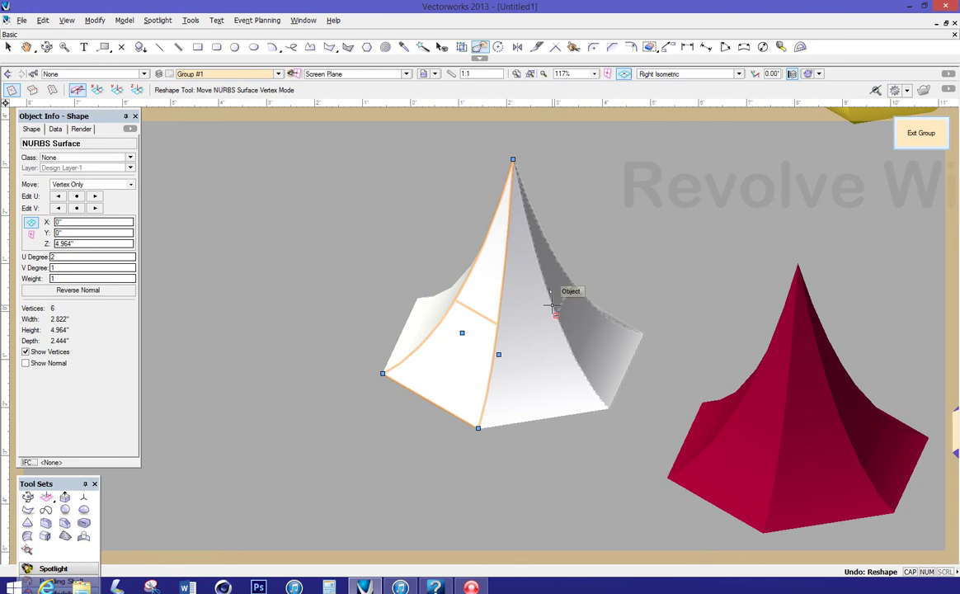
# Set the Object Info move option back to single vertices only
pyautogui.click(644, 327)
pyautogui.click(95, 184)
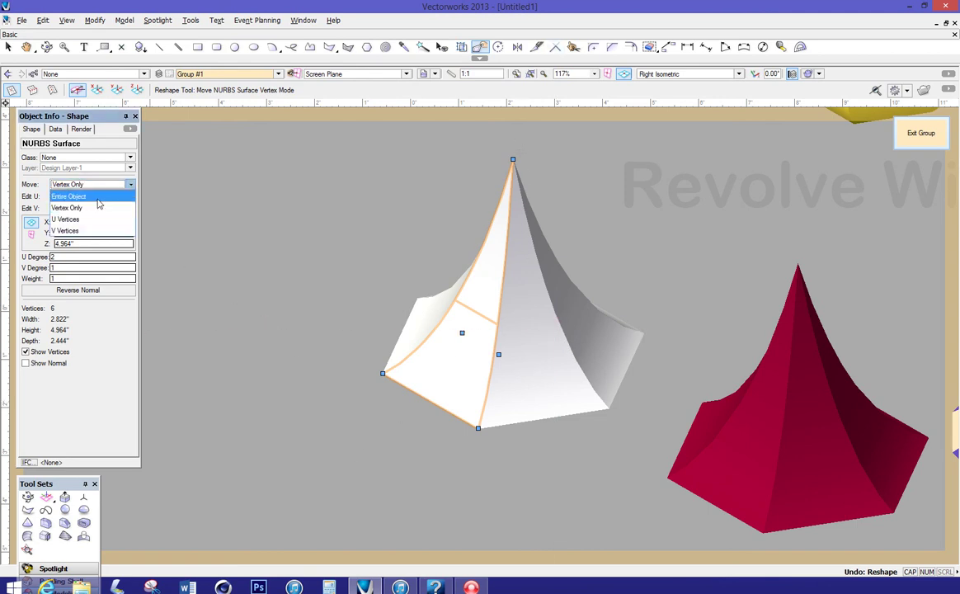
pyautogui.click(91, 197)
pyautogui.click(103, 184)
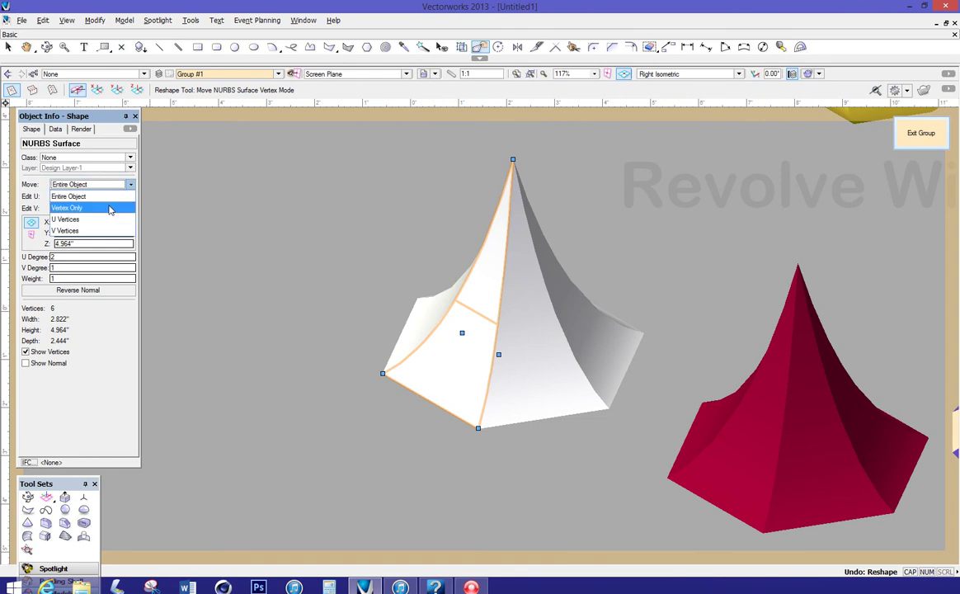
pyautogui.click(110, 209)
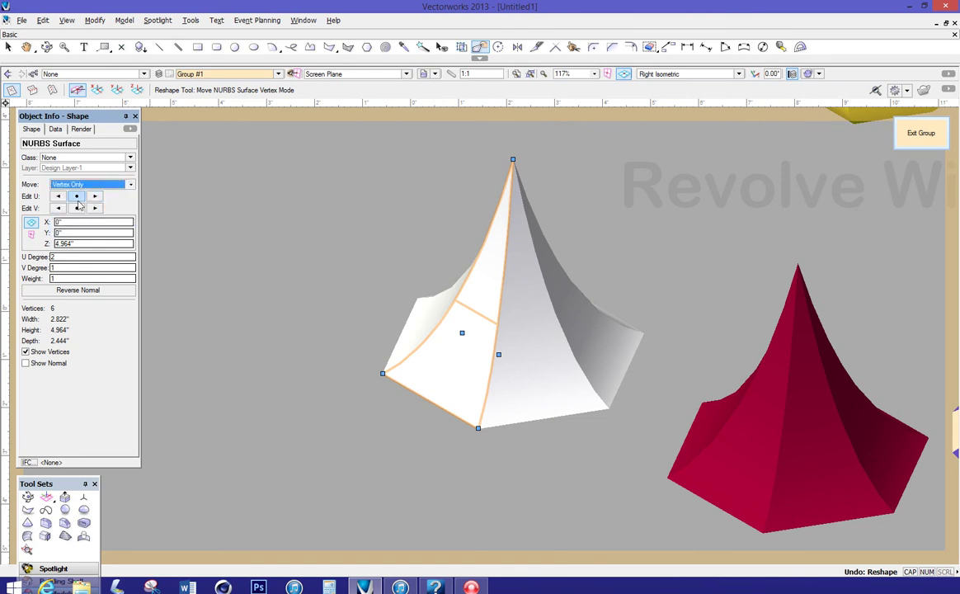
# Cycle the vertex selection to the lower-left corner at -1.411, -2.444, 0
pyautogui.click(76, 198)
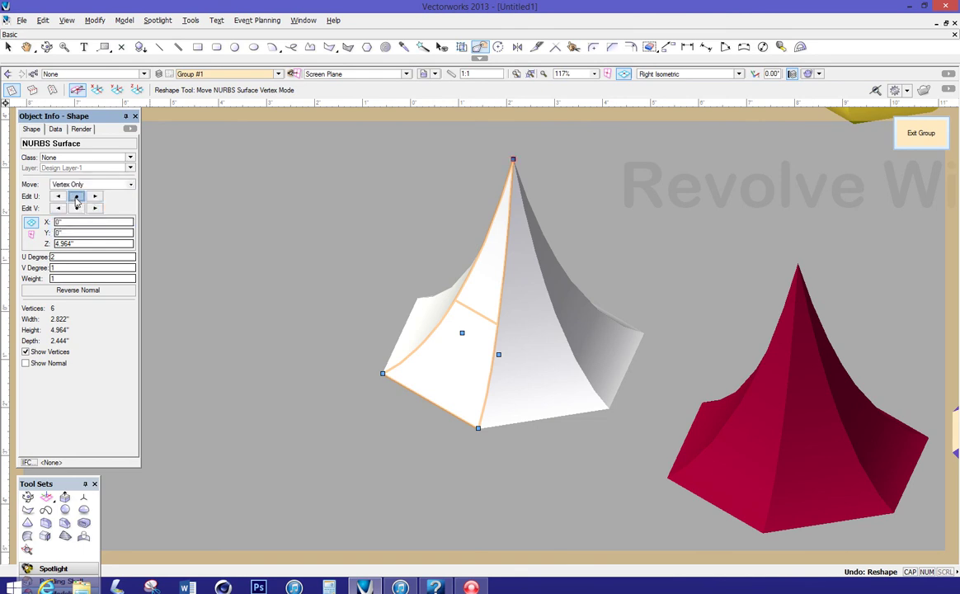
pyautogui.click(76, 198)
pyautogui.click(70, 201)
pyautogui.click(76, 198)
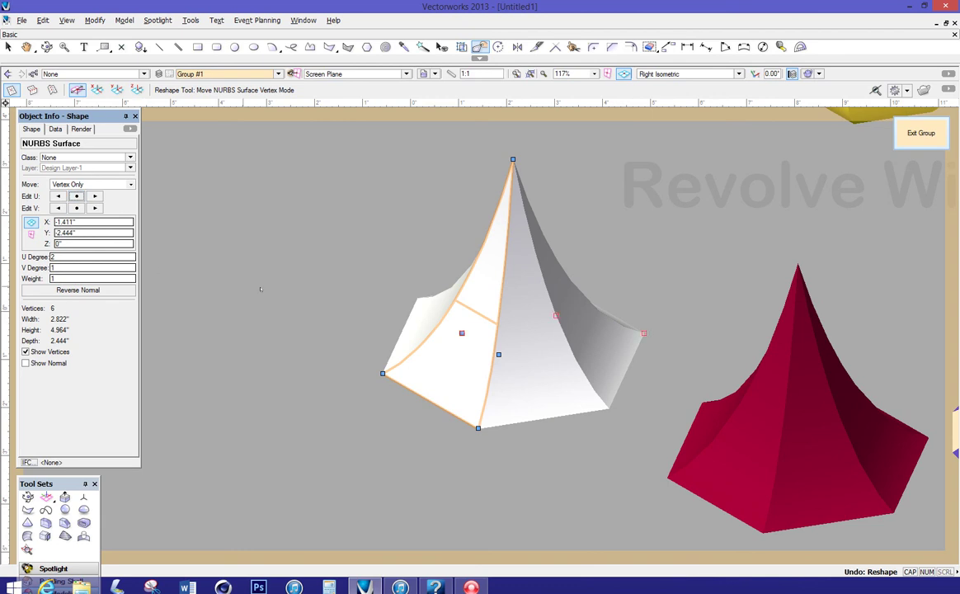
pyautogui.moveTo(556, 316); pyautogui.dragTo(562, 333)
# Raise the panel's V Degree to 2 and select its lower-left edge vertex
pyautogui.doubleClick(67, 267)
pyautogui.press('Return')
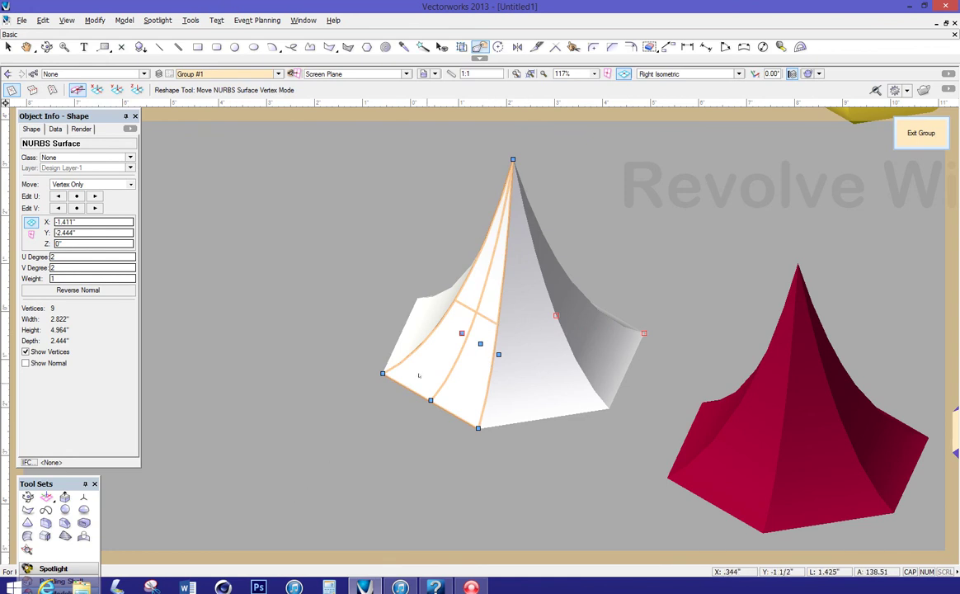
pyautogui.click(381, 372)
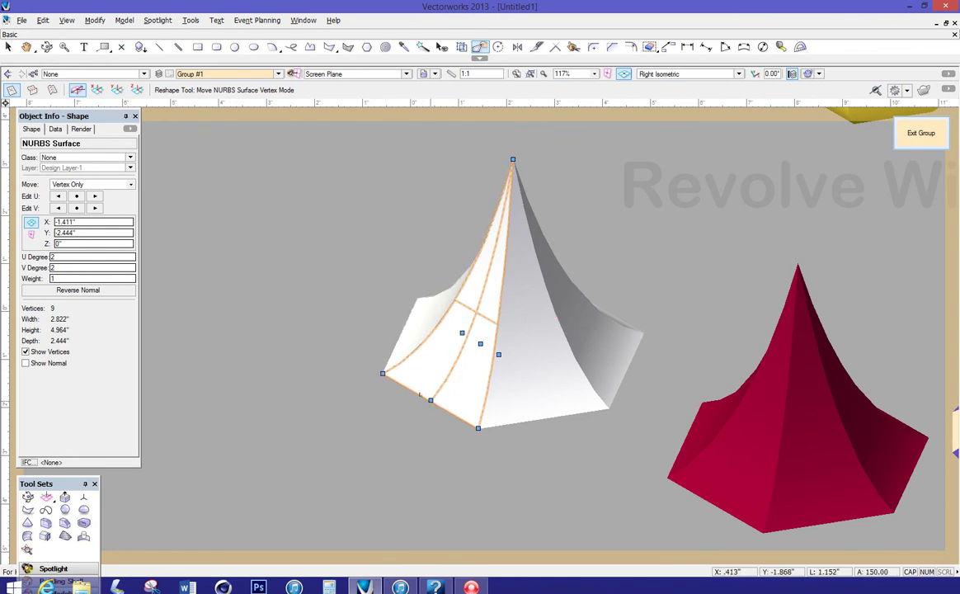
# Constrain to the Z-axis and drag the edge midpoint straight up to curl it
pyautogui.click(137, 90)
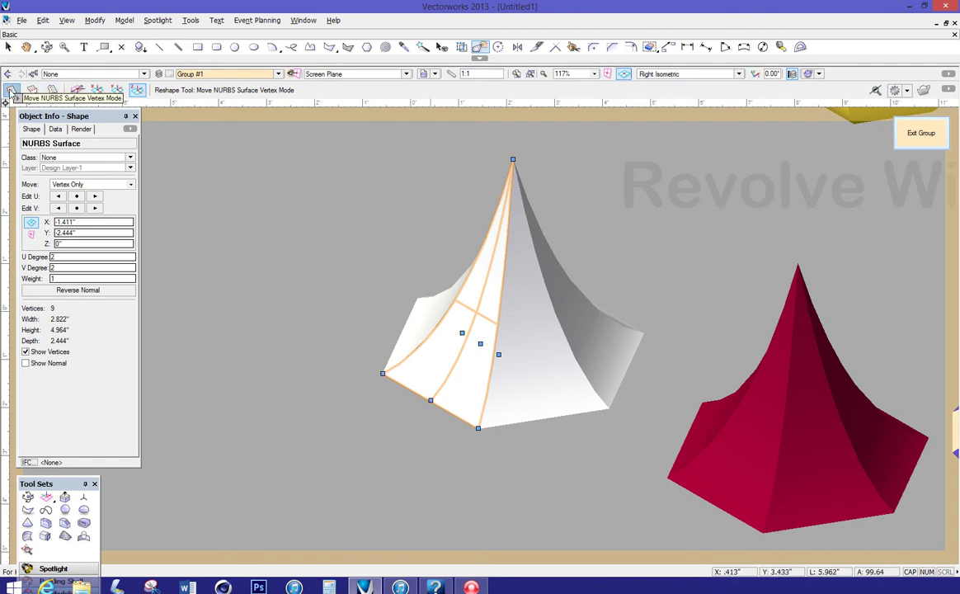
pyautogui.scroll(3, 450, 412)
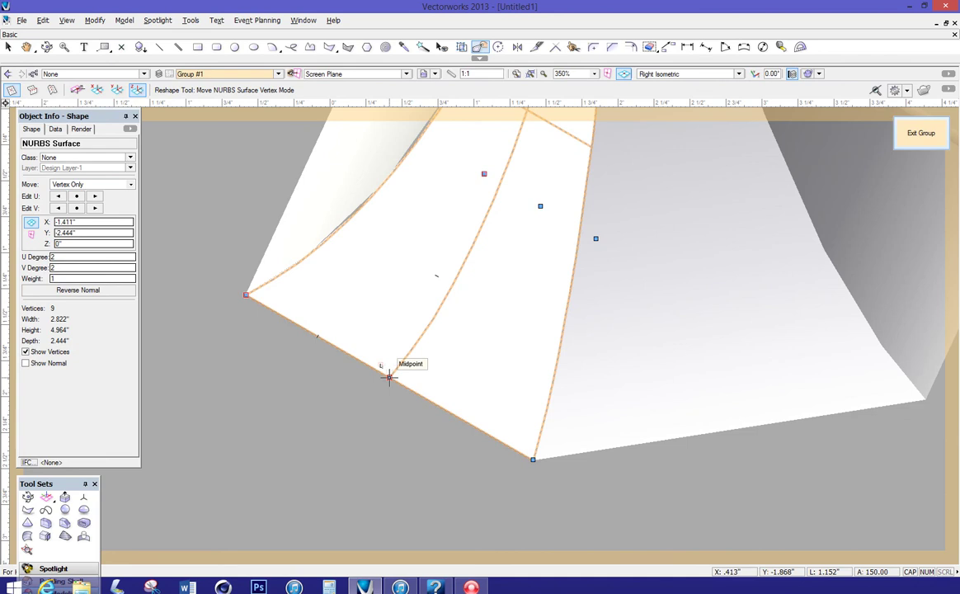
pyautogui.moveTo(388, 376); pyautogui.dragTo(390, 257)
pyautogui.scroll(-4, 323, 394)
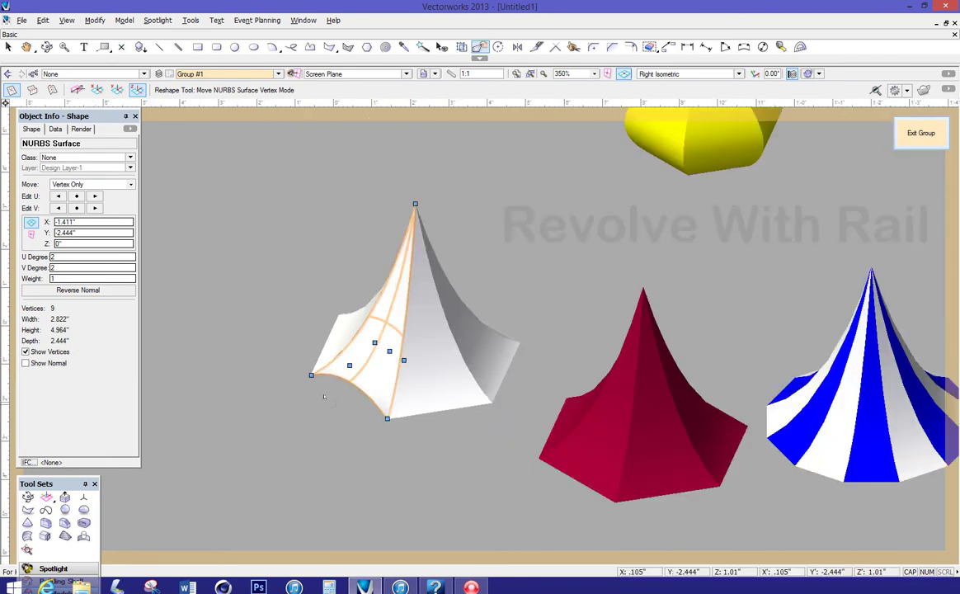
pyautogui.scroll(2, 317, 381)
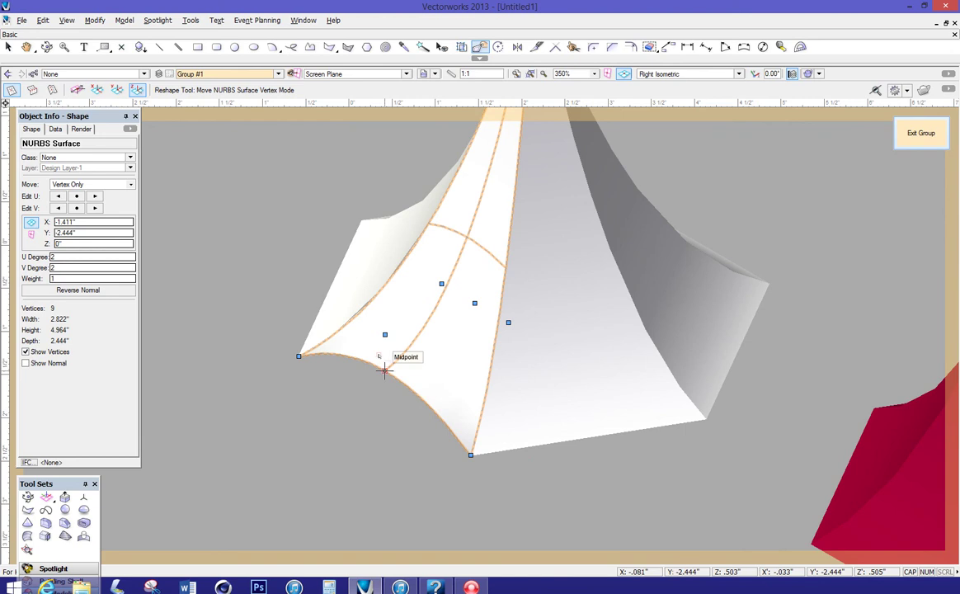
pyautogui.scroll(3, 386, 368)
pyautogui.scroll(2, 350, 255)
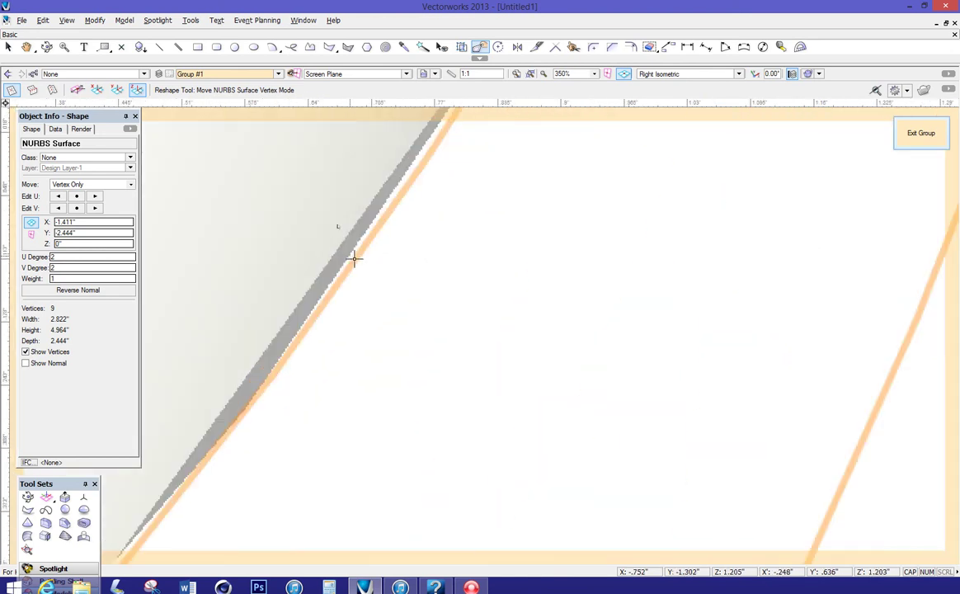
pyautogui.scroll(-6, 318, 297)
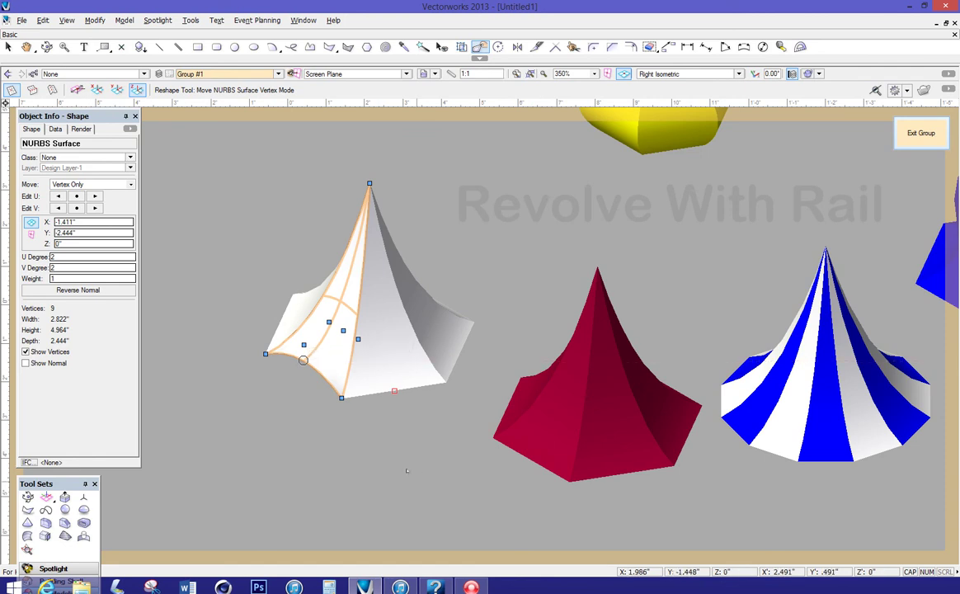
# In Top/Plan view, select and delete all the old uncurled panels
pyautogui.hotkey('ctrl', '5')
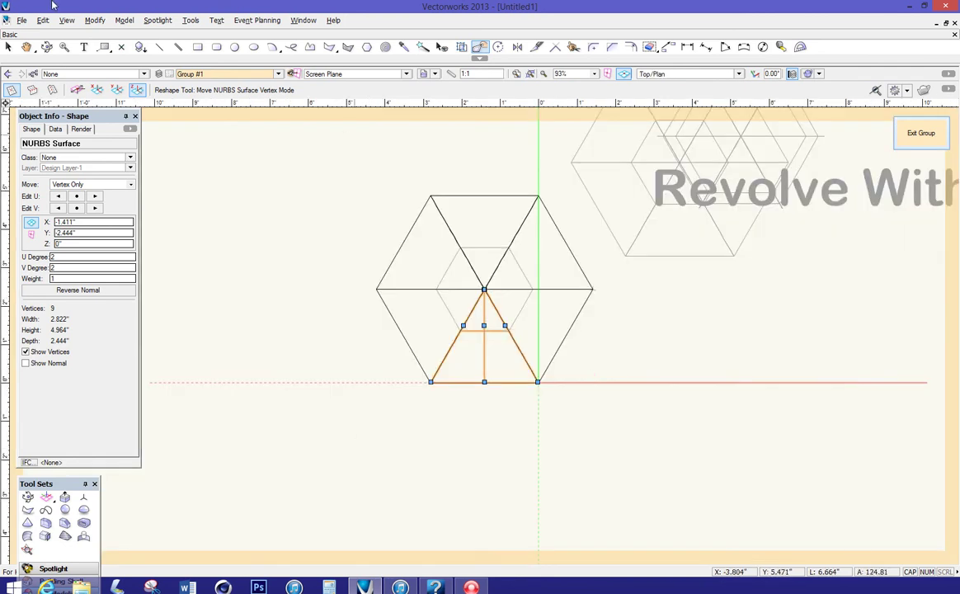
pyautogui.press('x')
pyautogui.press('Escape')
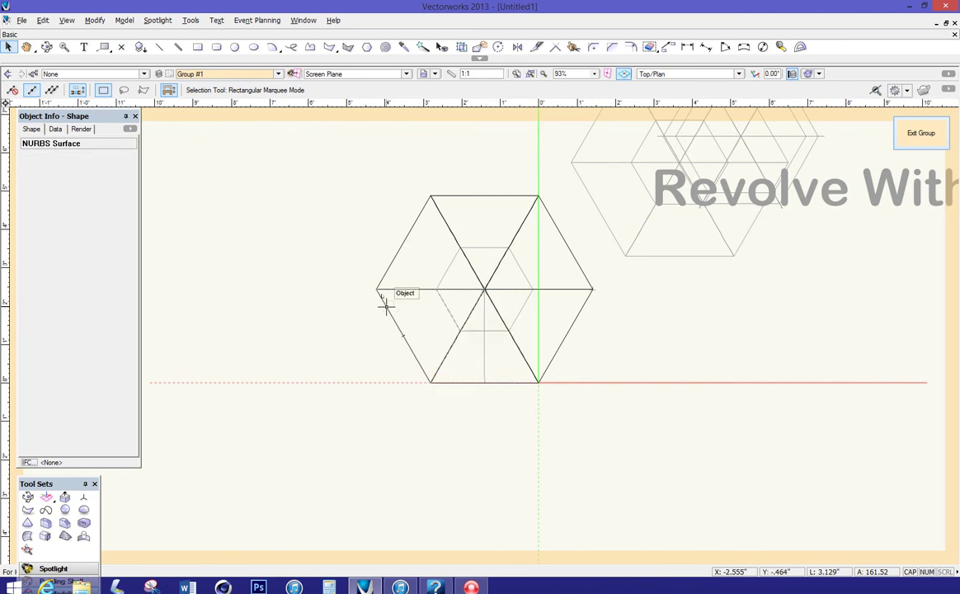
pyautogui.click(386, 306)
pyautogui.keyDown('shift'); pyautogui.moveTo(390, 259); pyautogui.dragTo(497, 187); pyautogui.keyUp('shift')
pyautogui.keyDown('shift'); pyautogui.click(557, 227); pyautogui.keyUp('shift')
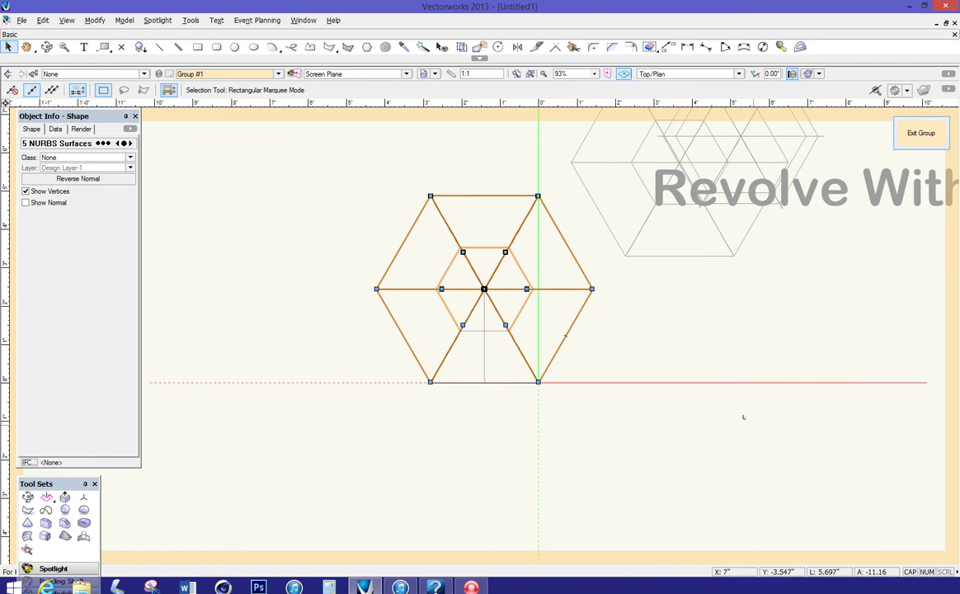
pyautogui.press('Delete')
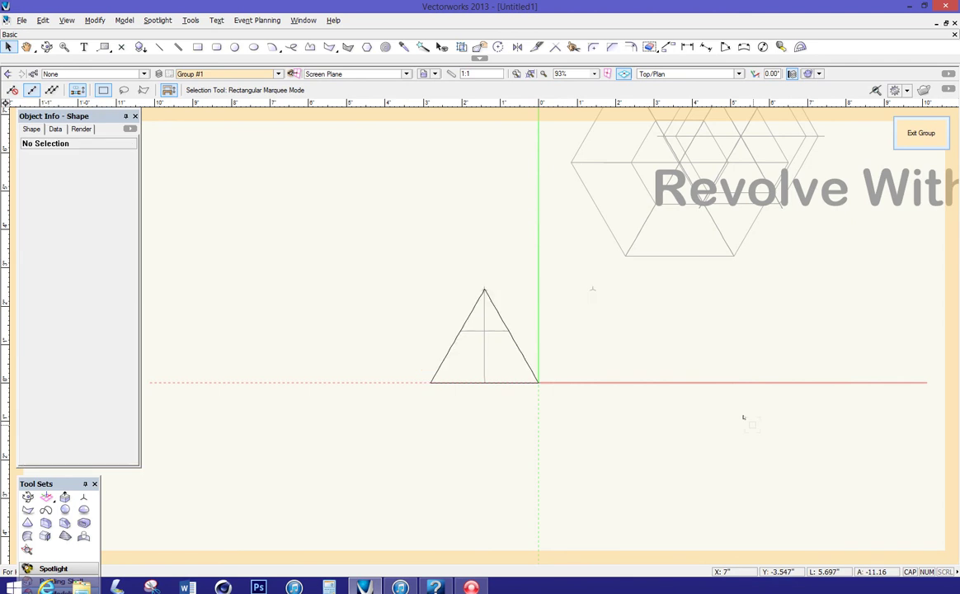
# Select the curled triangle and bring up Edit > Duplicate Array
pyautogui.click(493, 307)
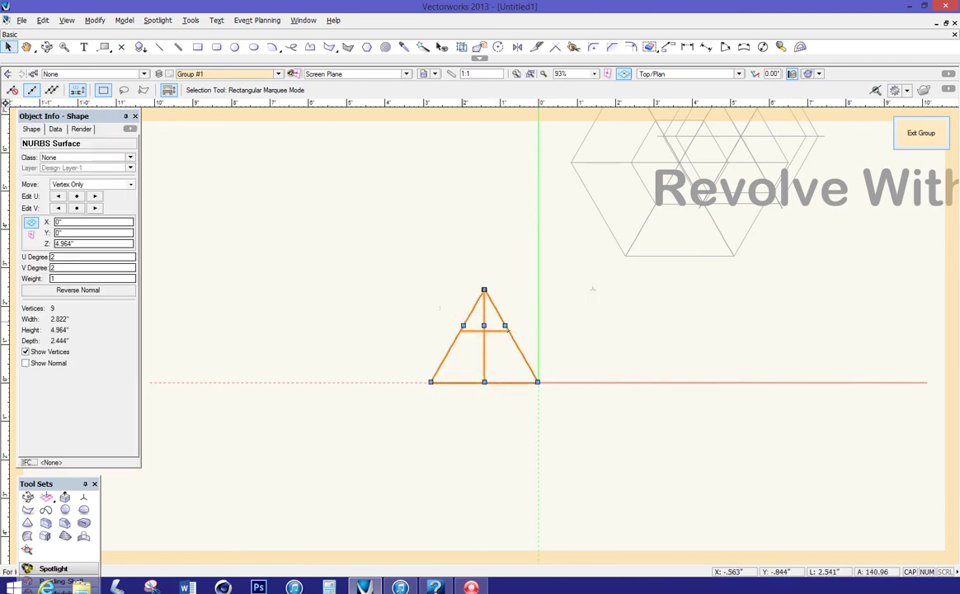
pyautogui.click(42, 20)
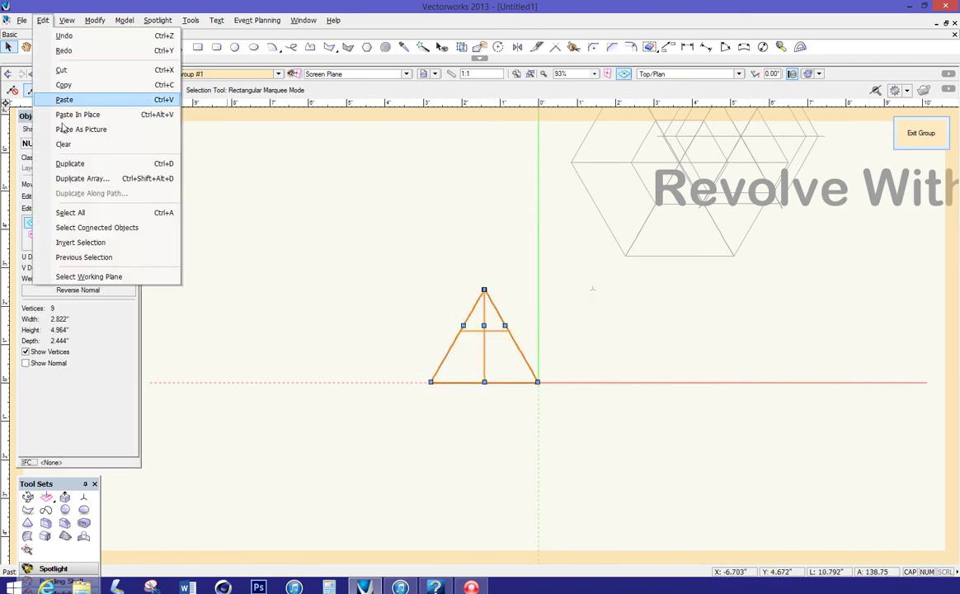
pyautogui.click(82, 178)
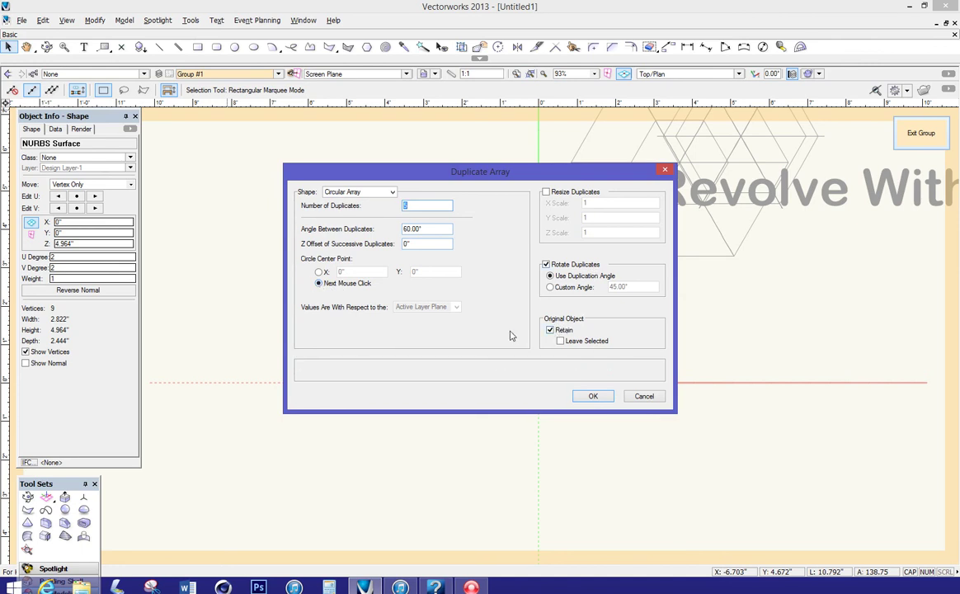
# Confirm the circular array of 5 copies at 60° around the apex
pyautogui.click(594, 396)
pyautogui.scroll(5, 515, 293)
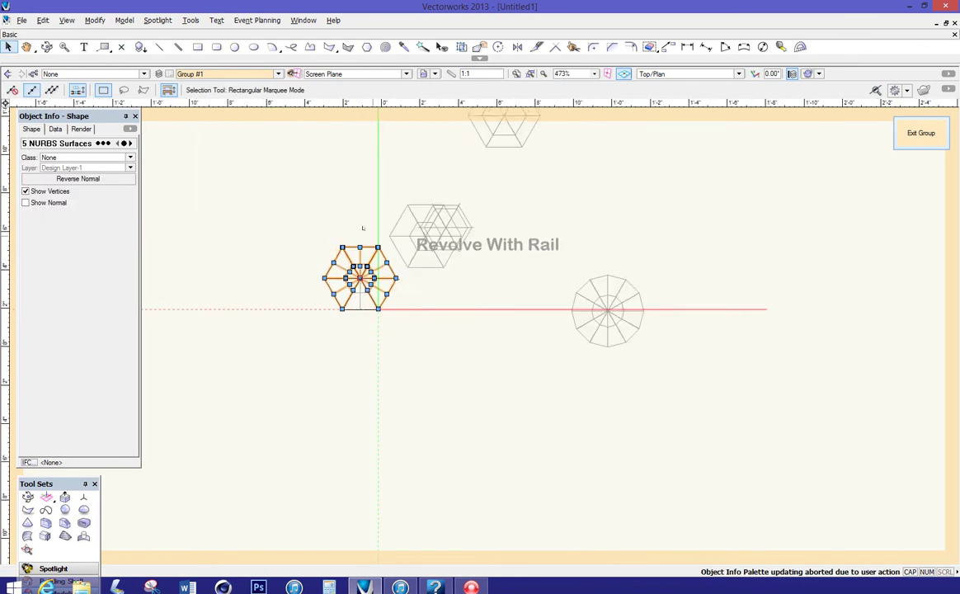
pyautogui.scroll(3, 364, 225)
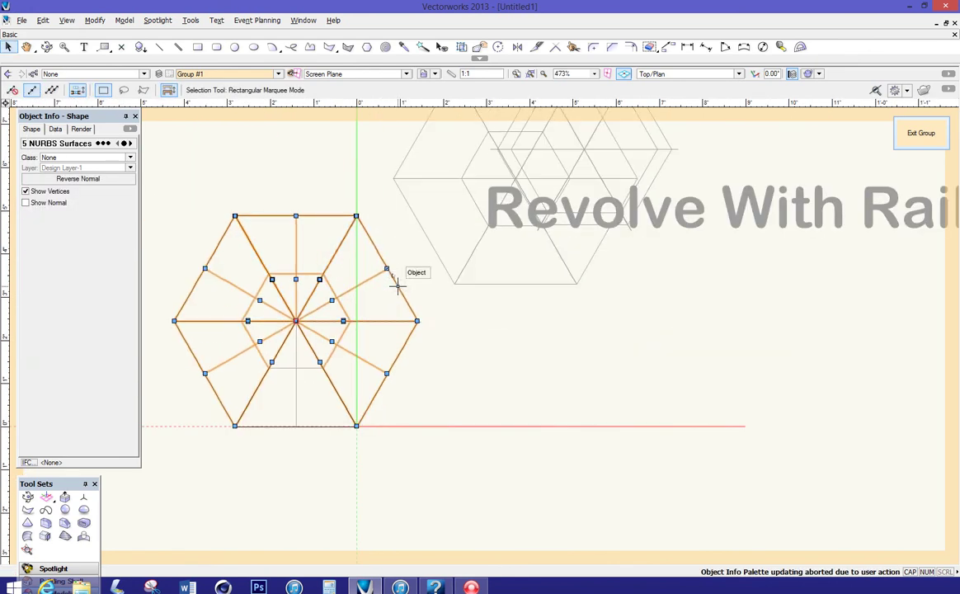
# Show the six-panel tent in Right Isometric with OpenGL shading and orbit it
pyautogui.press('KP_3')
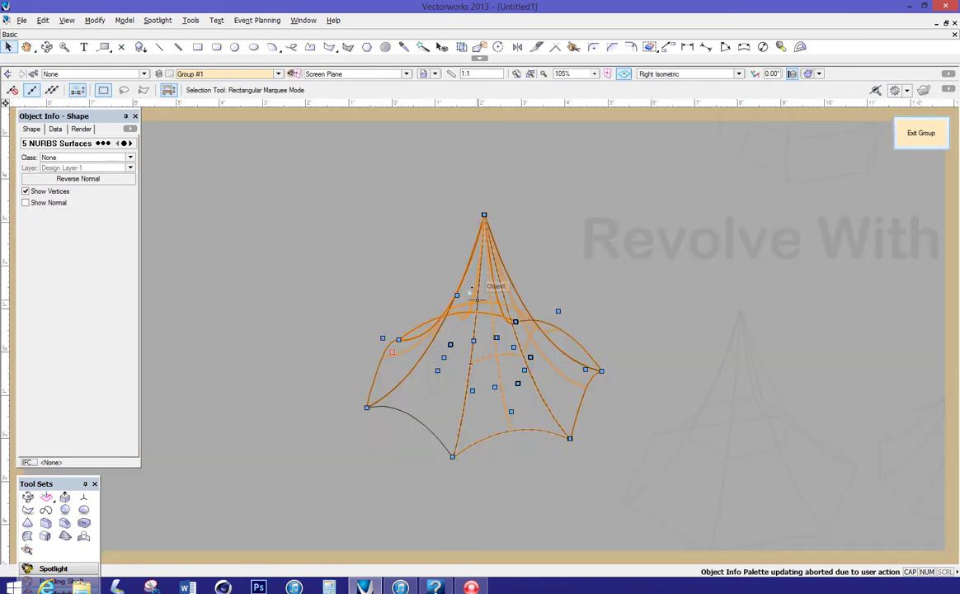
pyautogui.hotkey('ctrl', 'shift', 'g')
pyautogui.scroll(3, 343, 296)
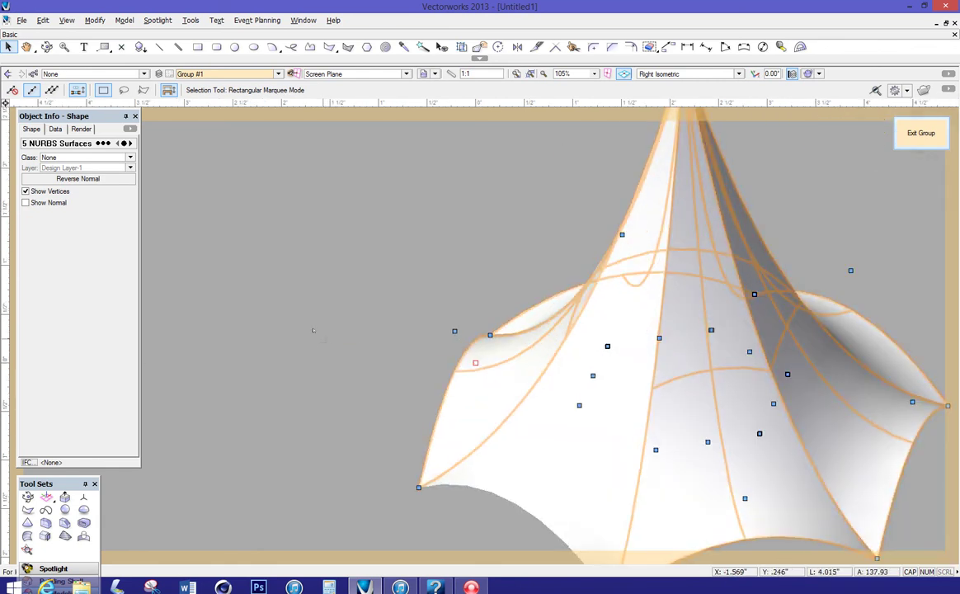
pyautogui.click(313, 329)
pyautogui.keyDown('ctrl'); pyautogui.moveTo(313, 330); pyautogui.dragTo(371, 358, button='middle'); pyautogui.keyUp('ctrl')
pyautogui.scroll(2, 369, 231)
pyautogui.scroll(3, 369, 231)
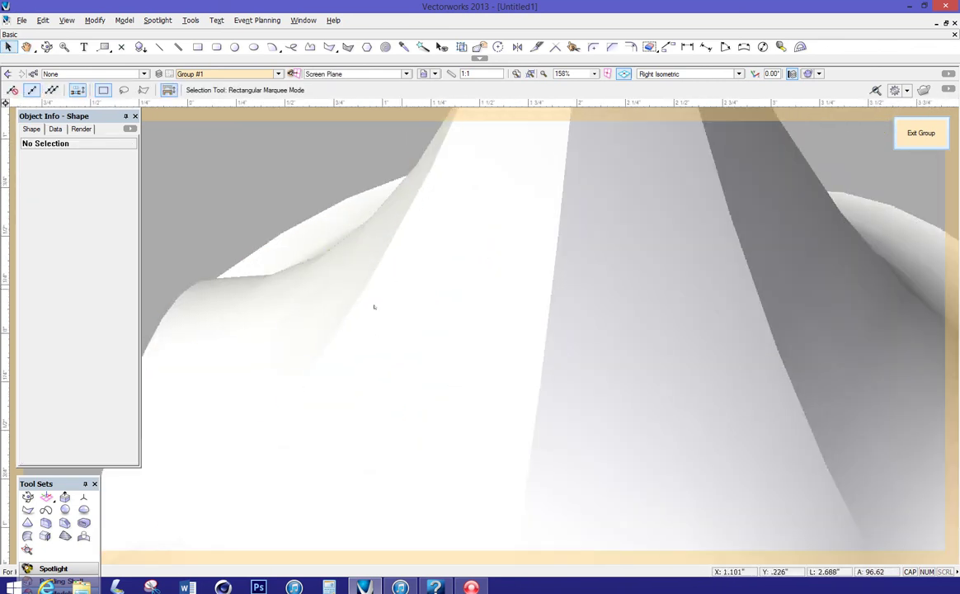
pyautogui.scroll(-5, 349, 353)
pyautogui.scroll(-2, 251, 325)
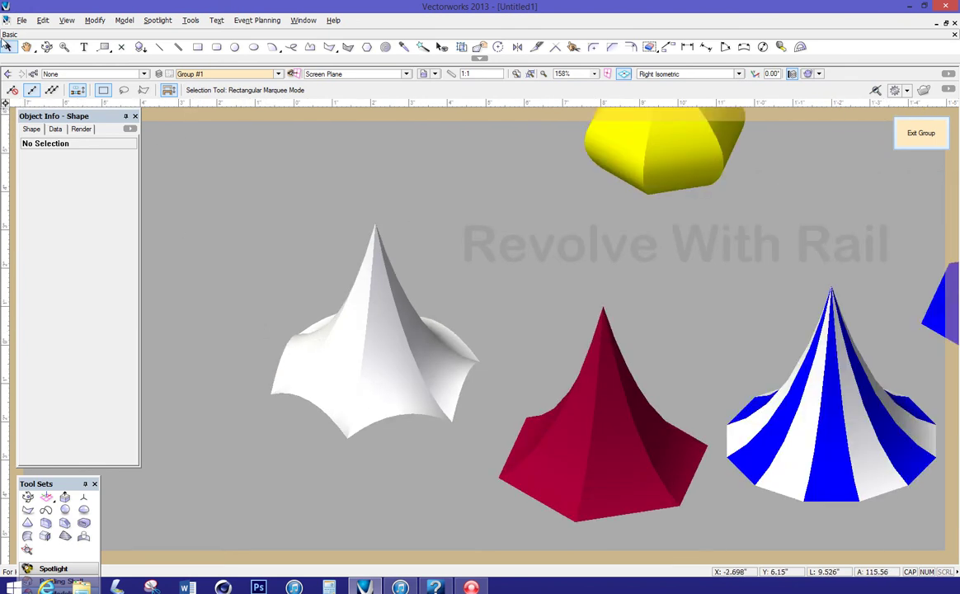
# Fill one tent panel pink, deselect it, and exit the group
pyautogui.click(386, 363)
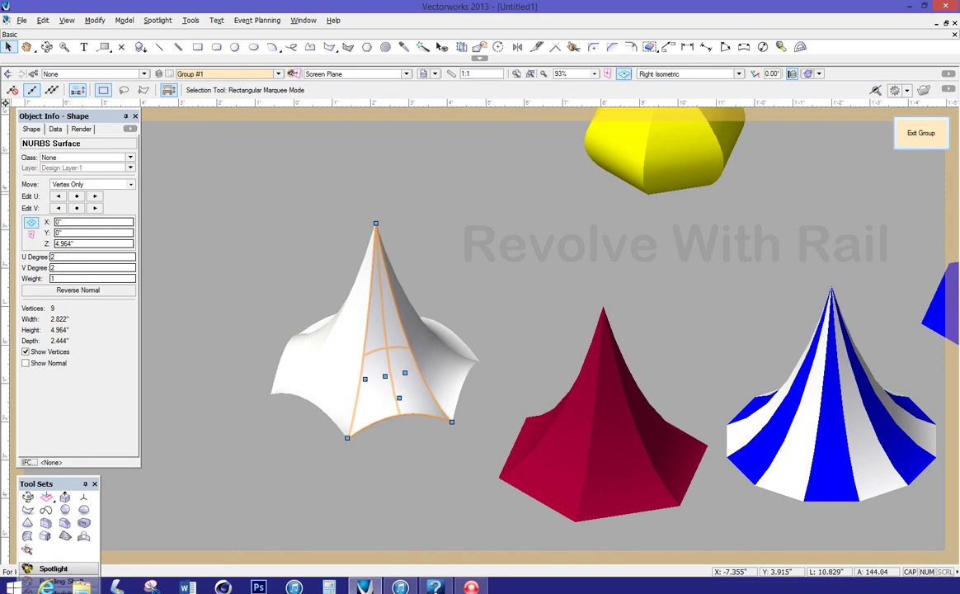
pyautogui.click(81, 261)
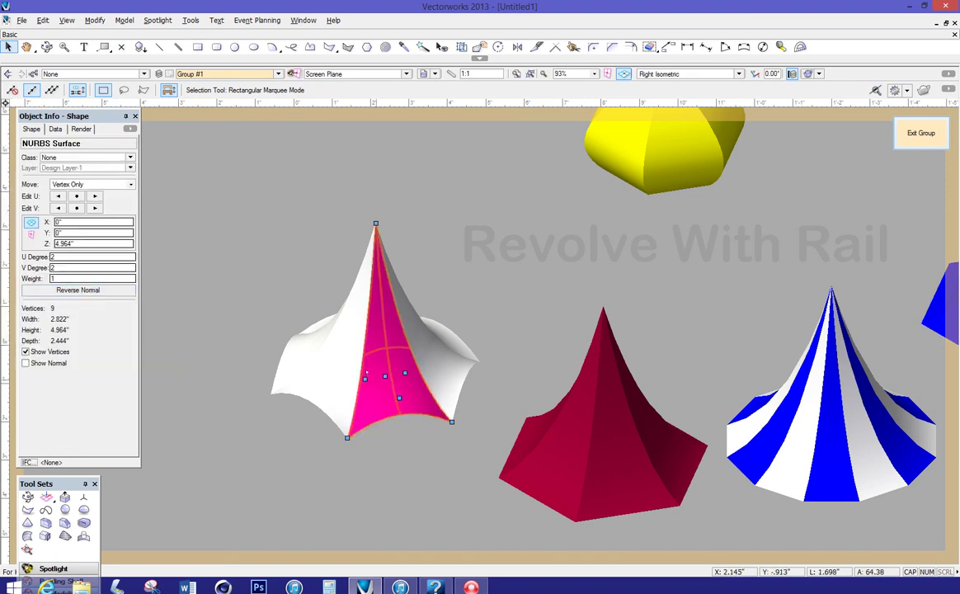
pyautogui.click(361, 458)
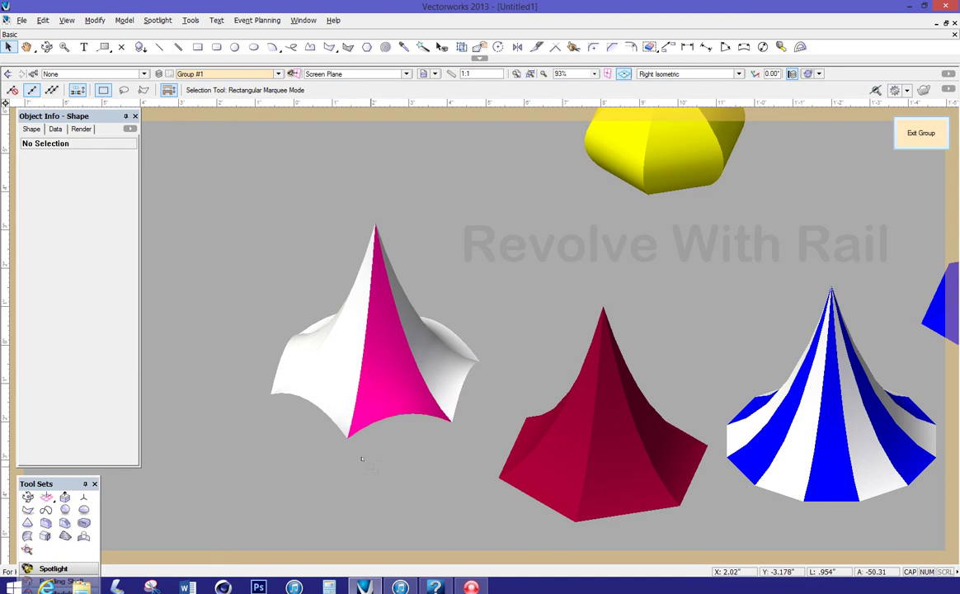
pyautogui.click(917, 136)
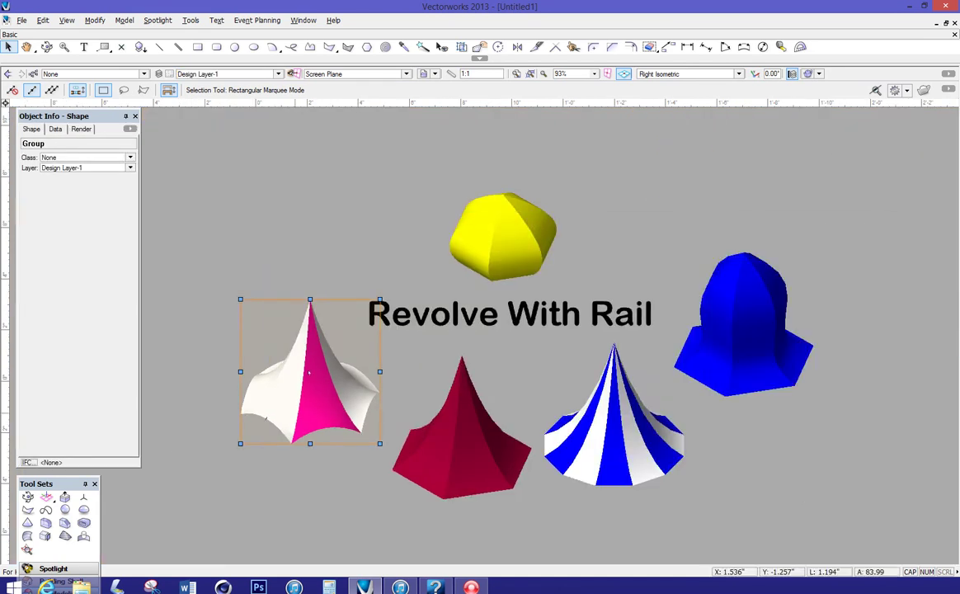
pyautogui.keyDown('shift'); pyautogui.click(565, 409); pyautogui.keyUp('shift')
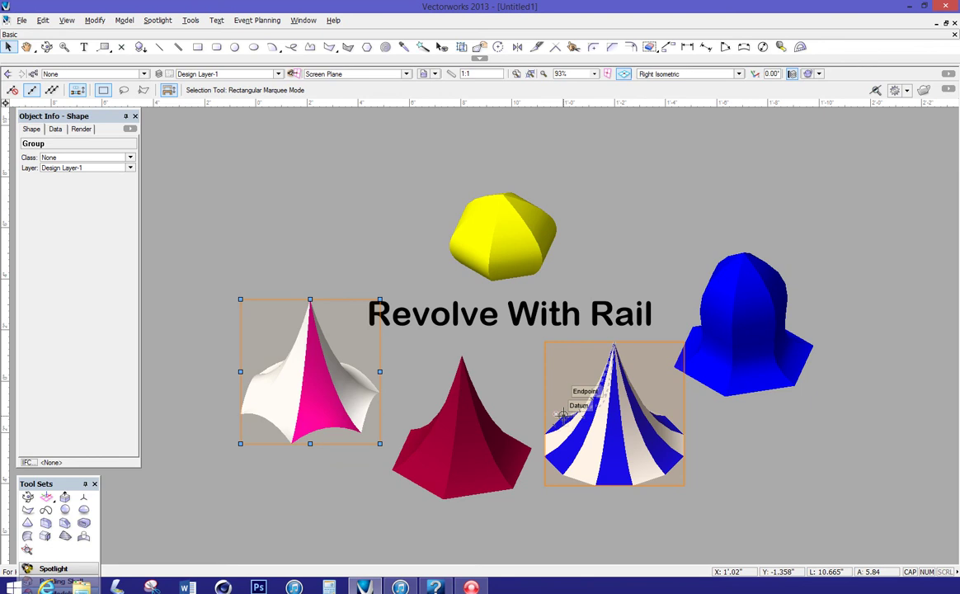
pyautogui.keyDown('shift'); pyautogui.click(561, 415); pyautogui.keyUp('shift')
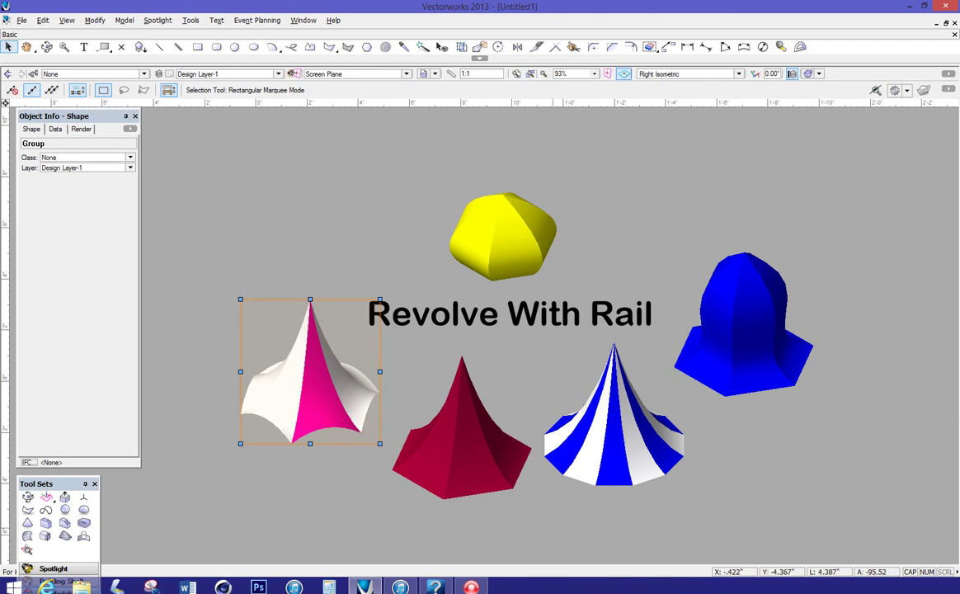
pyautogui.click(750, 520)
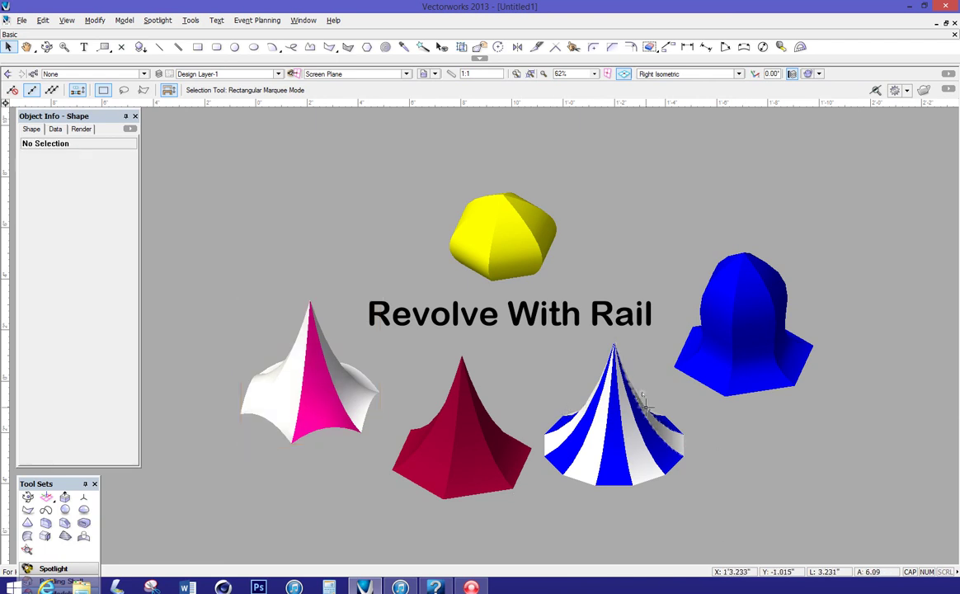